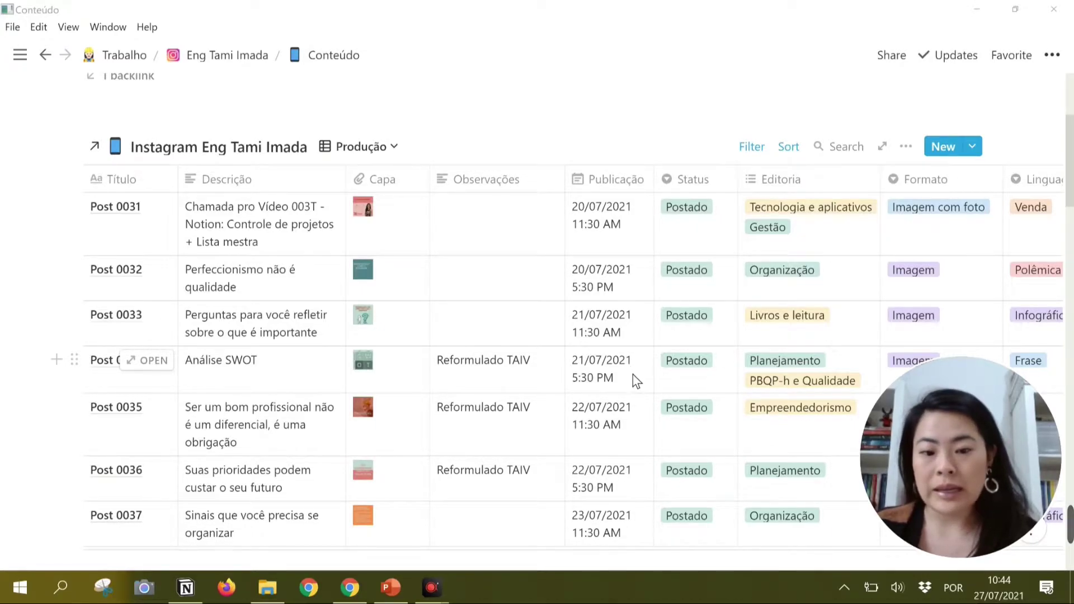
- Review the available Status options of Post 0034 and the Editoria options of Post 0031 without changing them
{"action": "left_click", "coordinate": [677, 378]}
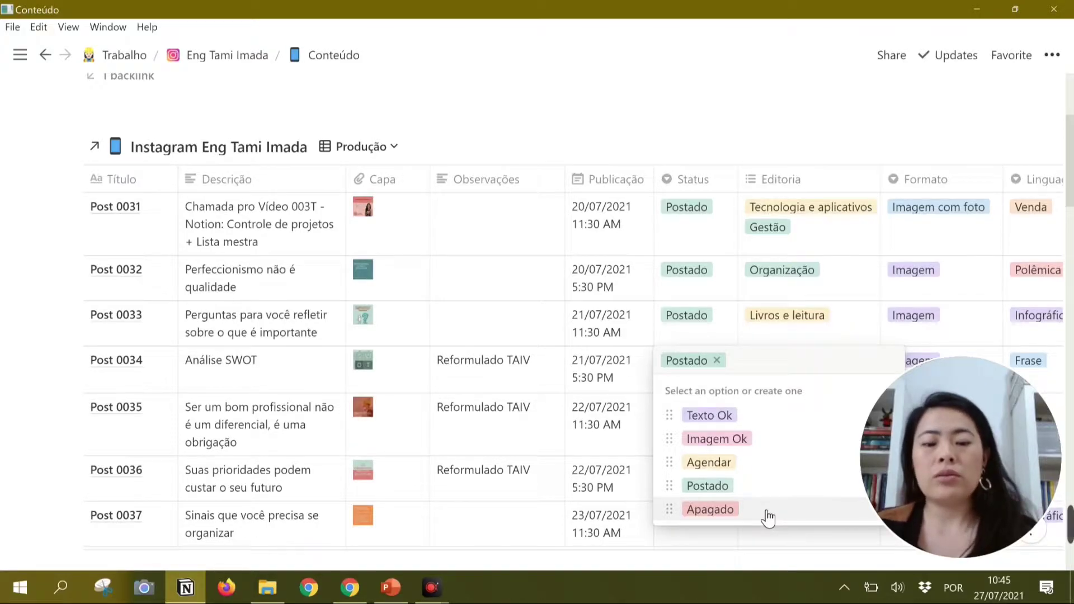
{"action": "key", "text": "Escape"}
{"action": "left_click", "coordinate": [831, 250]}
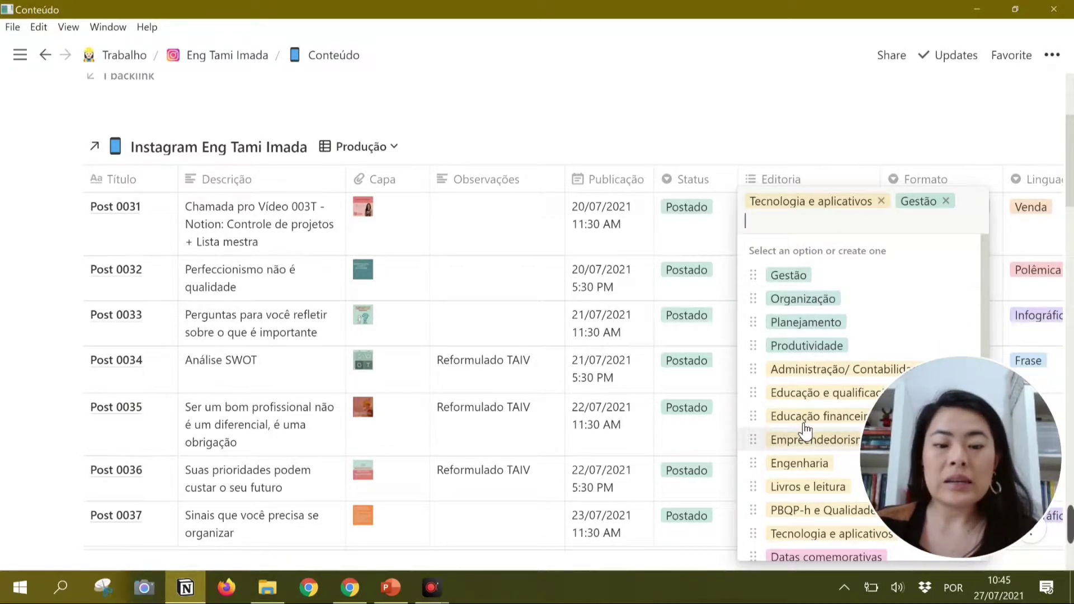
{"action": "scroll", "coordinate": [805, 431], "scroll_direction": "down", "scroll_amount": 1}
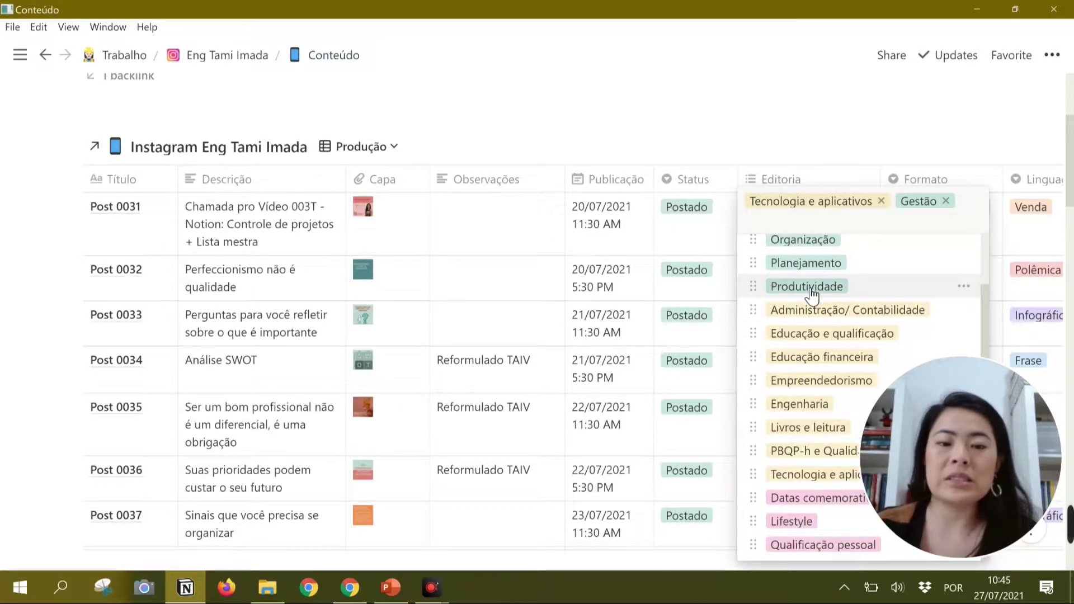
{"action": "scroll", "coordinate": [813, 296], "scroll_direction": "up", "scroll_amount": 1}
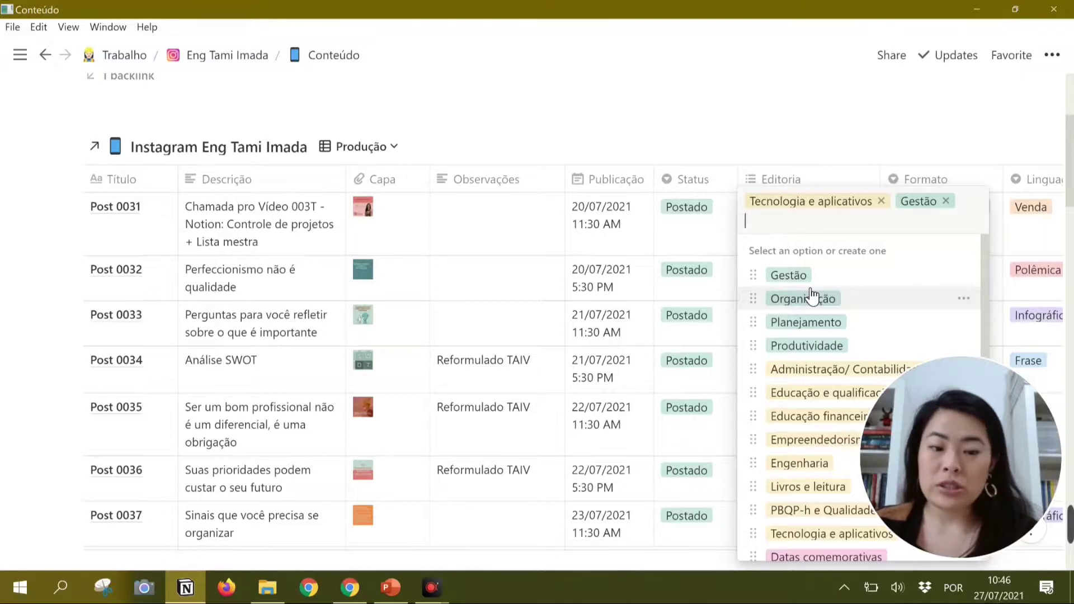
{"action": "left_click", "coordinate": [829, 101]}
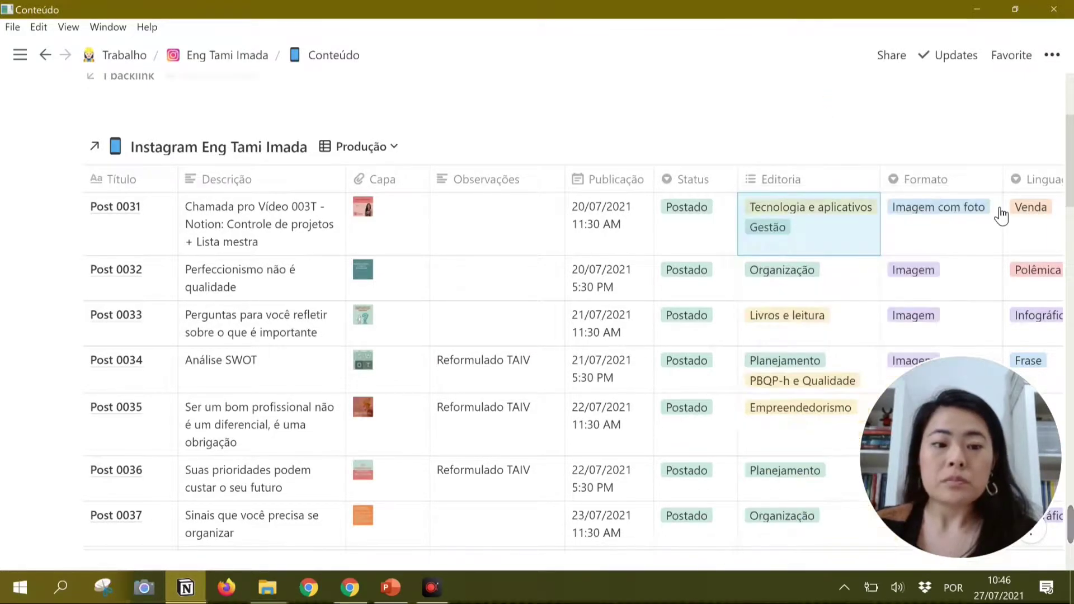
- Review the available Formato options of Post 0031 without changing the selection
{"action": "left_click", "coordinate": [972, 227]}
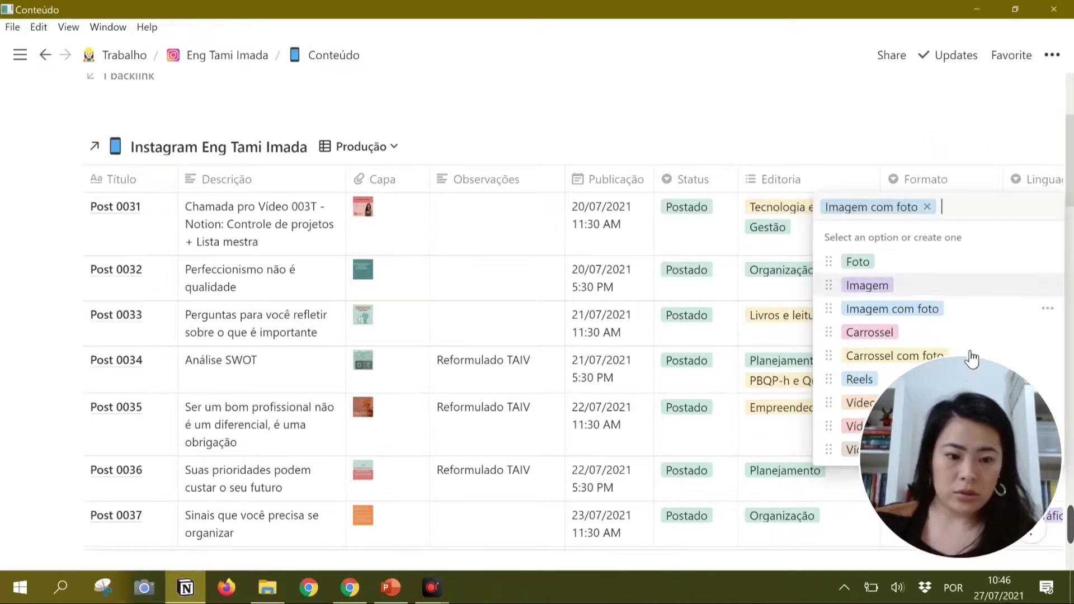
{"action": "left_click_drag", "start_coordinate": [991, 398], "coordinate": [135, 402]}
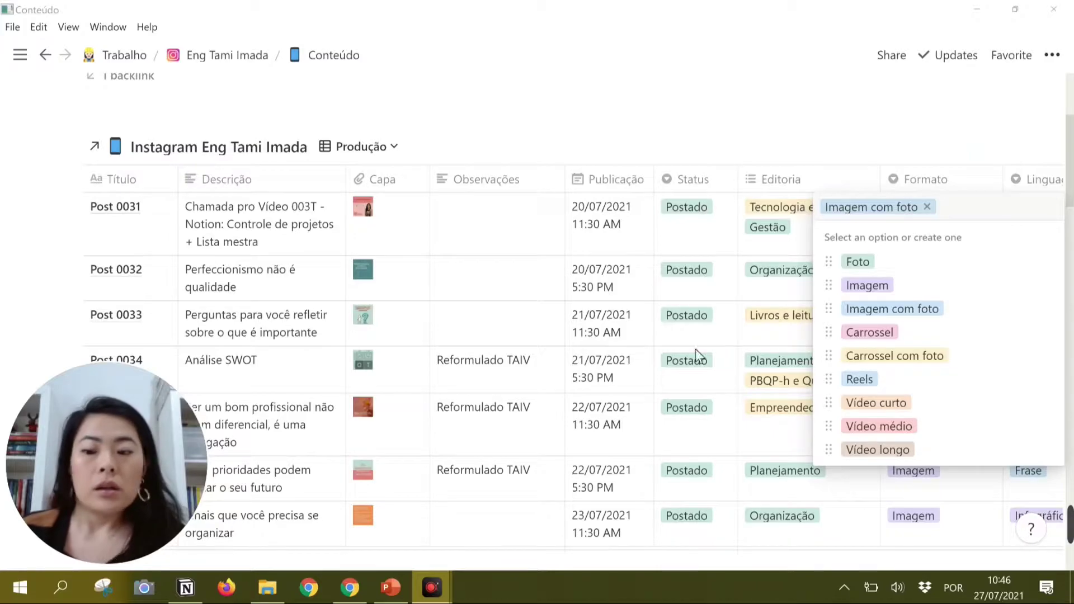
{"action": "left_click_drag", "start_coordinate": [149, 448], "coordinate": [923, 96]}
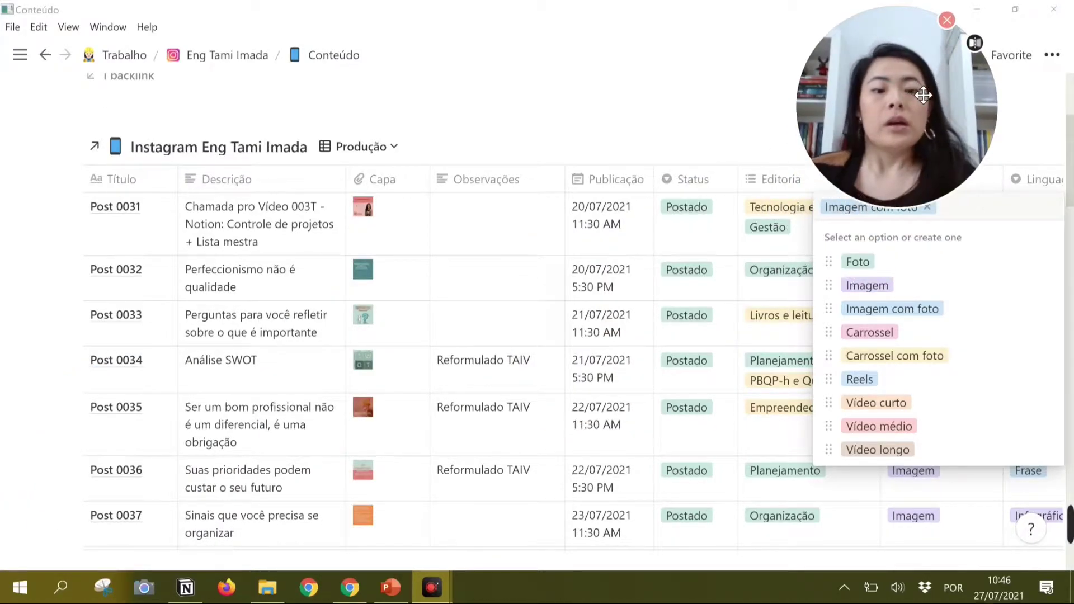
{"action": "left_click", "coordinate": [1013, 138]}
{"action": "scroll", "coordinate": [1014, 138], "scroll_direction": "down", "scroll_amount": 1}
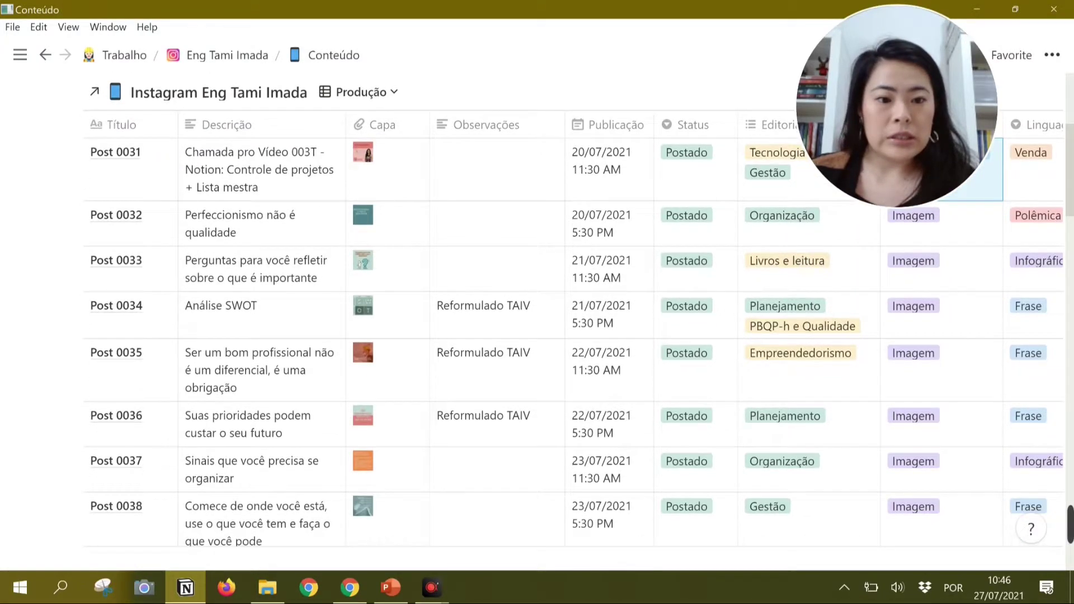
{"action": "scroll", "coordinate": [574, 314], "scroll_direction": "up", "scroll_amount": 5}
{"action": "left_click", "coordinate": [206, 257]}
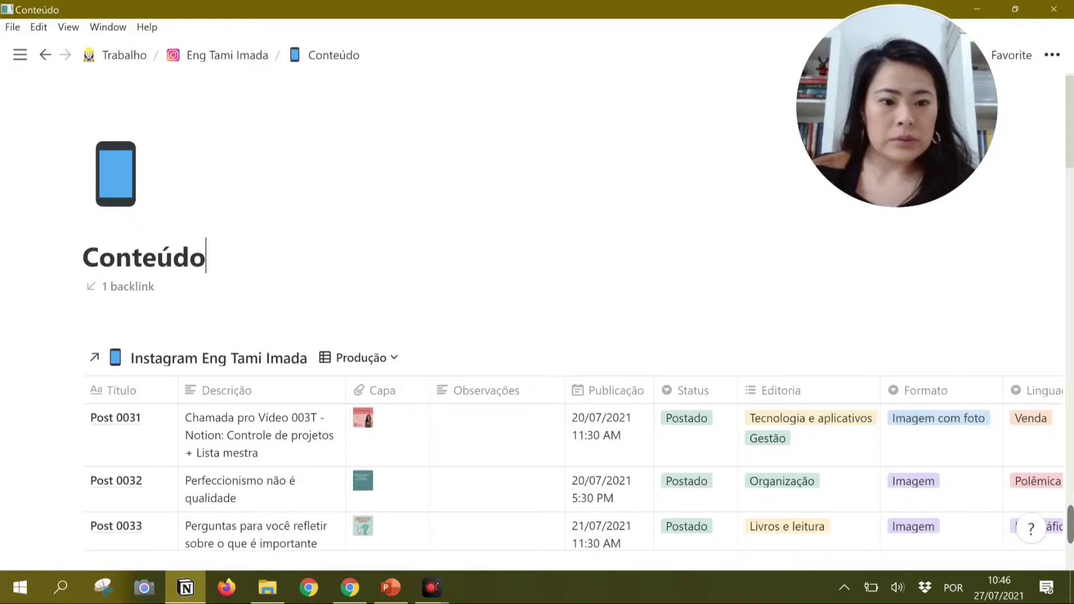
{"action": "left_click", "coordinate": [924, 447]}
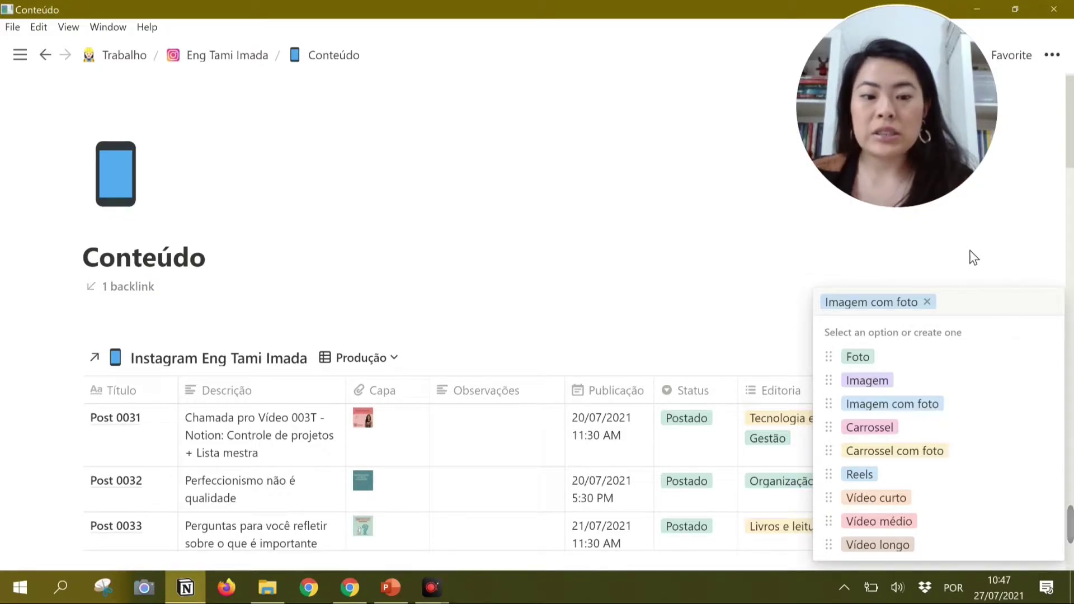
{"action": "key", "text": "Escape"}
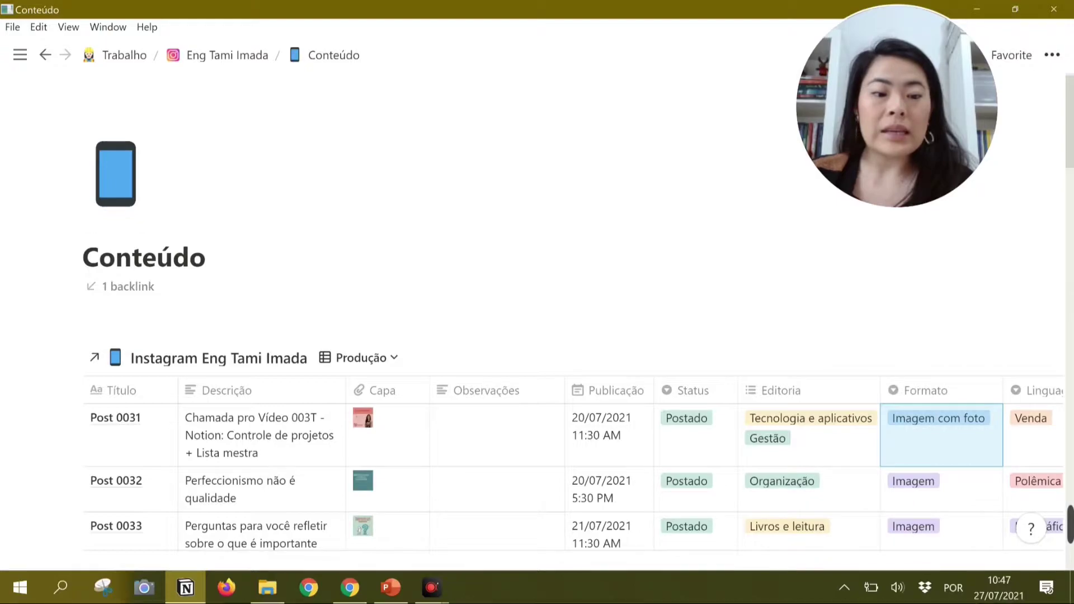
- Review the Linguagem options of Post 0031 and view the table's last columns
{"action": "left_click", "coordinate": [1031, 451]}
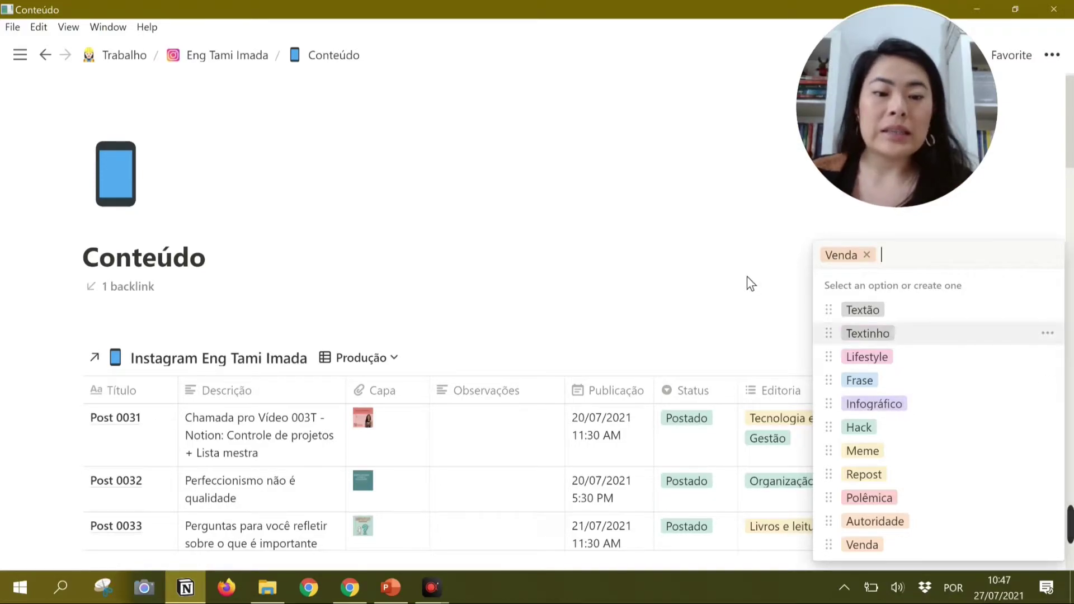
{"action": "key", "text": "Escape"}
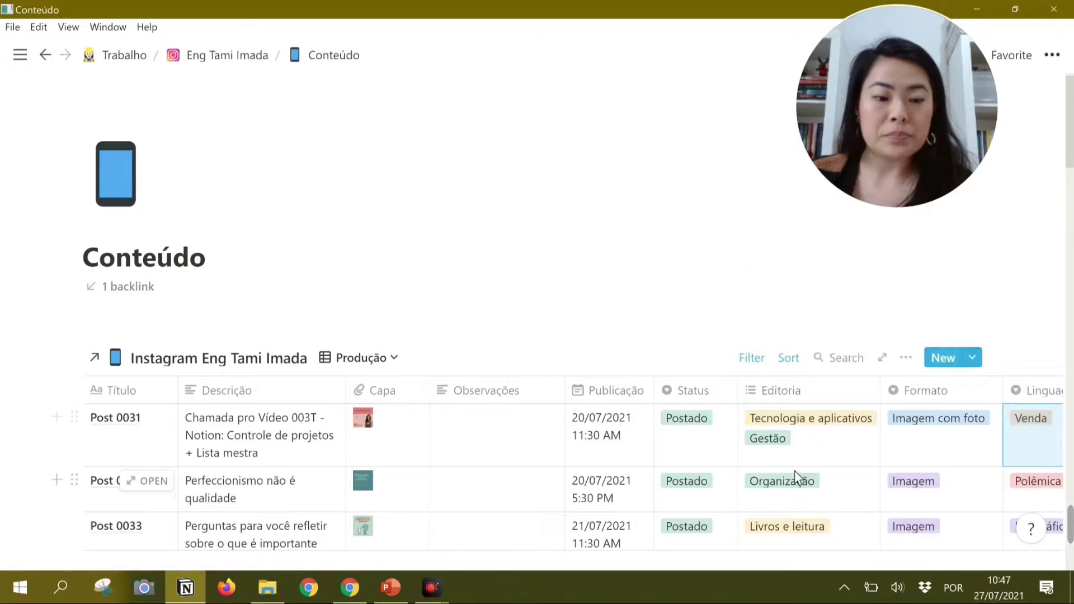
{"action": "scroll", "coordinate": [794, 471], "scroll_direction": "right", "scroll_amount": 2}
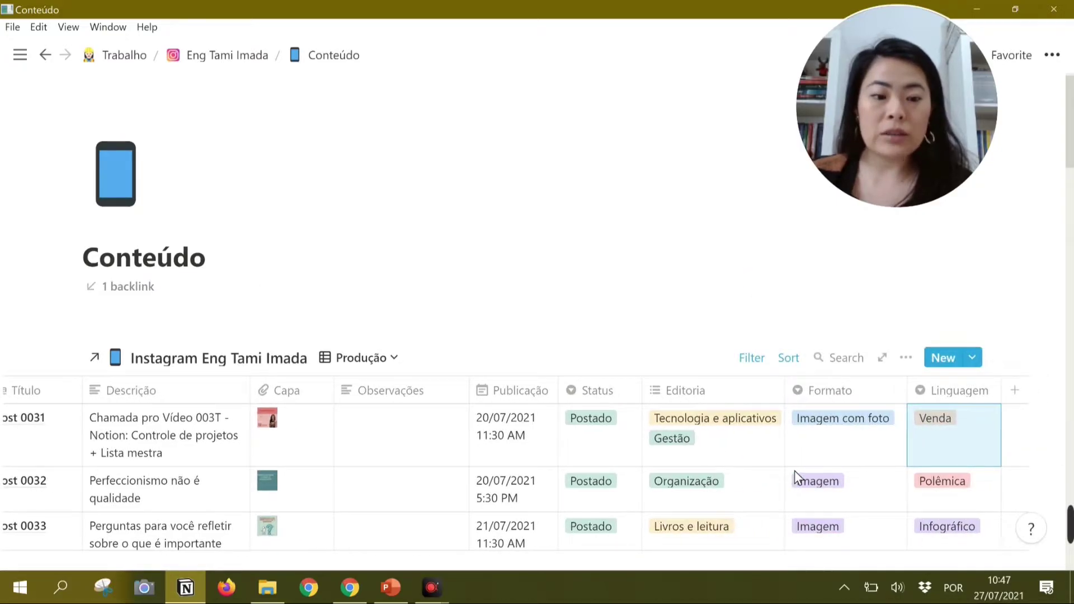
{"action": "scroll", "coordinate": [794, 471], "scroll_direction": "left", "scroll_amount": 1}
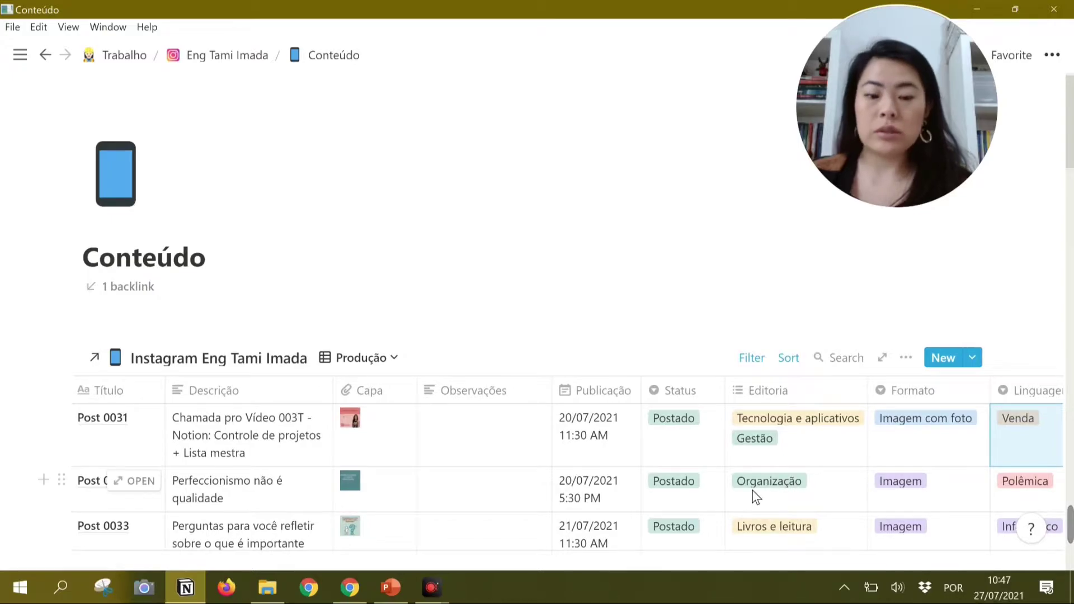
- Switch to the post images folder in File Explorer and place its restored window so the Capa column of Post 0043 stays visible
{"action": "scroll", "coordinate": [753, 492], "scroll_direction": "down", "scroll_amount": 9}
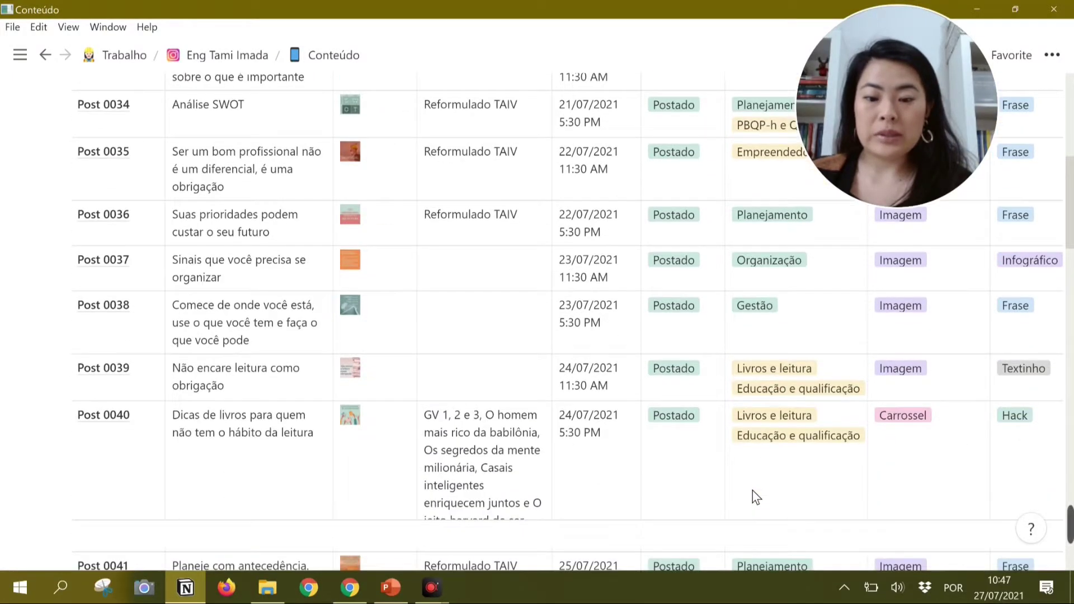
{"action": "scroll", "coordinate": [753, 495], "scroll_direction": "down", "scroll_amount": 1}
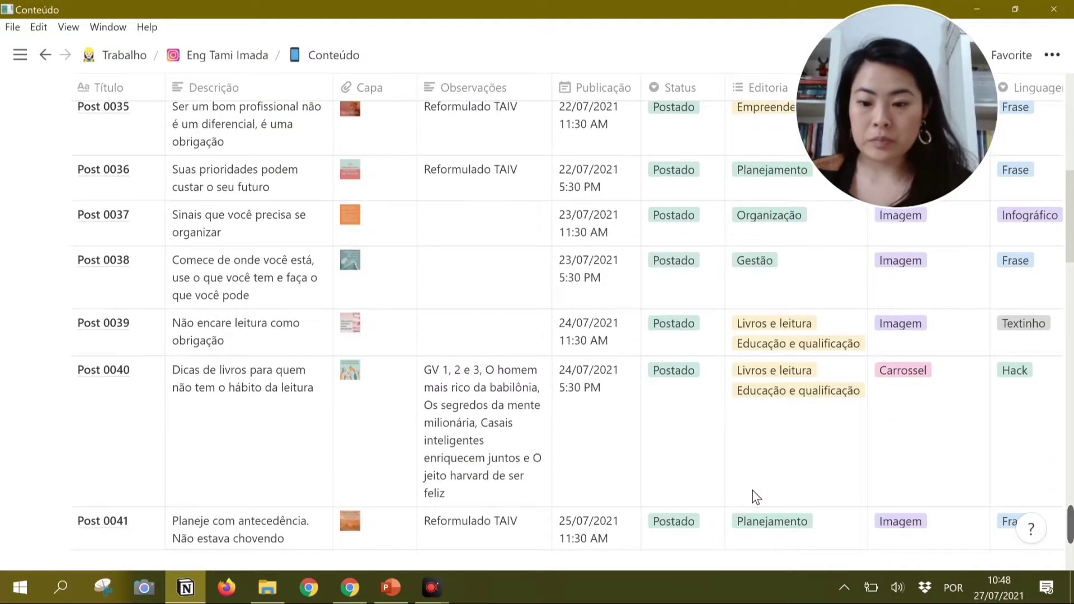
{"action": "scroll", "coordinate": [753, 491], "scroll_direction": "down", "scroll_amount": 3}
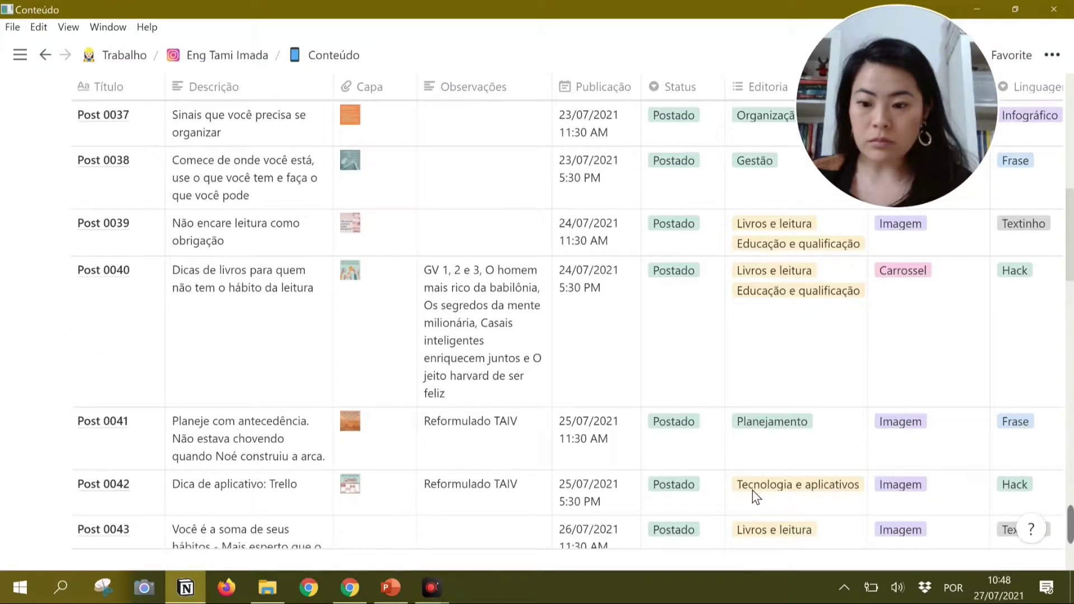
{"action": "scroll", "coordinate": [753, 491], "scroll_direction": "down", "scroll_amount": 4}
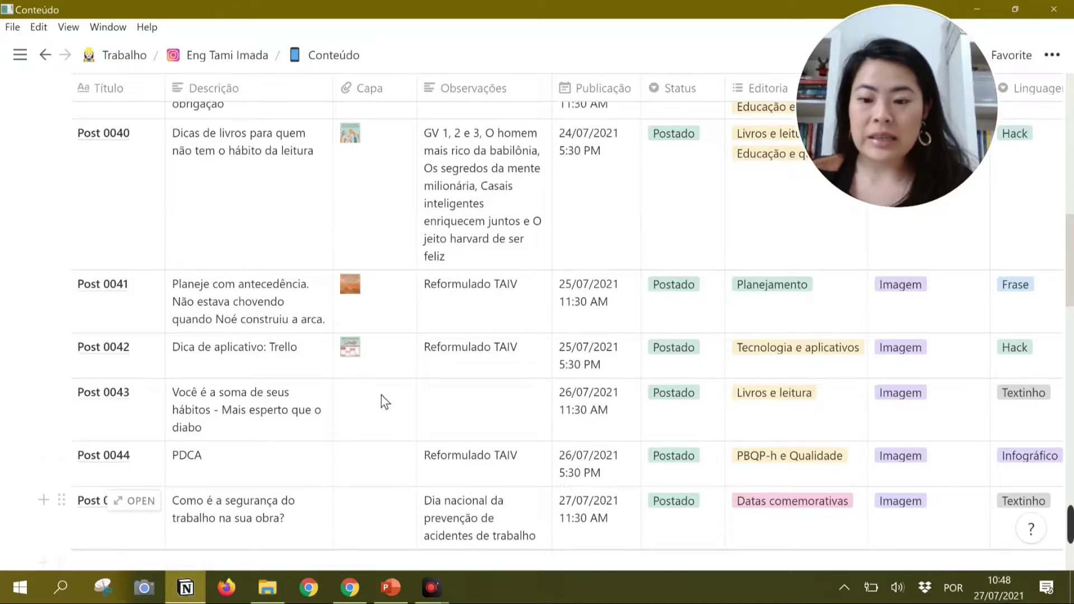
{"action": "left_click", "coordinate": [268, 589]}
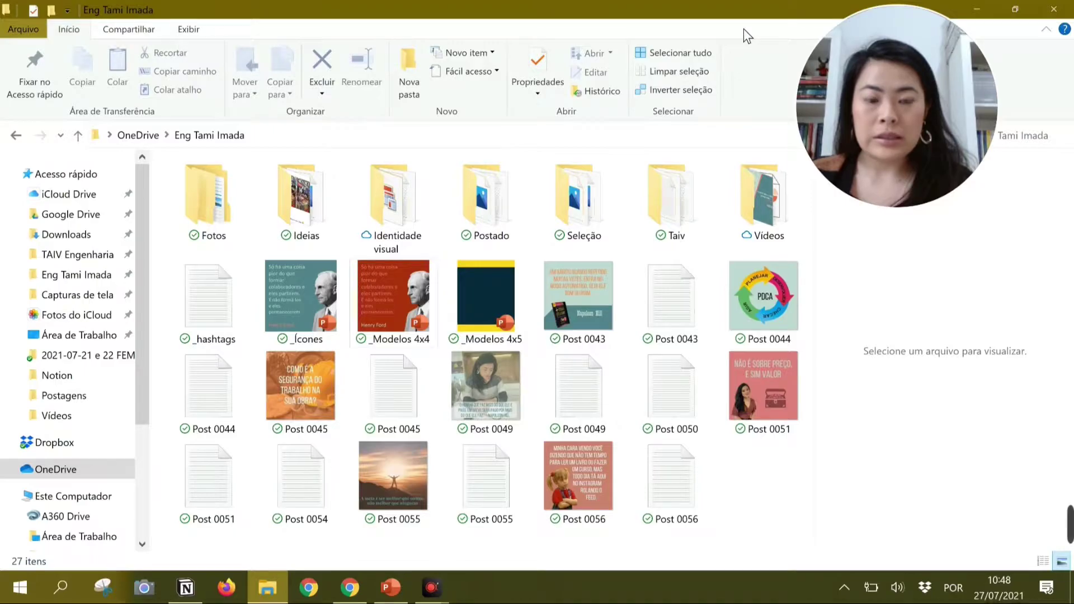
{"action": "double_click", "coordinate": [741, 9]}
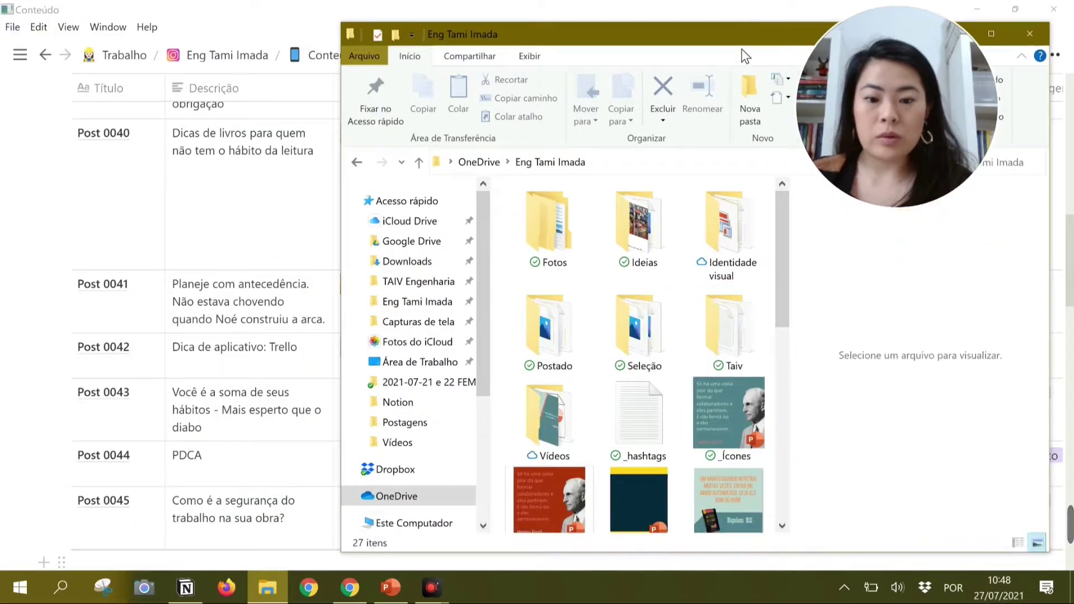
{"action": "scroll", "coordinate": [619, 307], "scroll_direction": "down", "scroll_amount": 3}
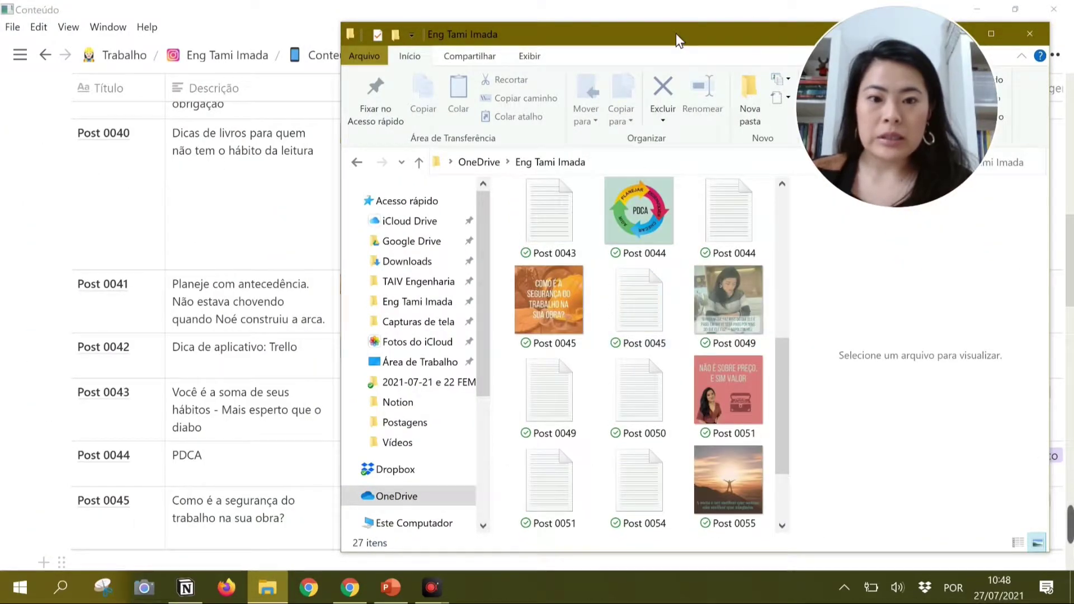
{"action": "left_click_drag", "start_coordinate": [677, 33], "coordinate": [778, 19]}
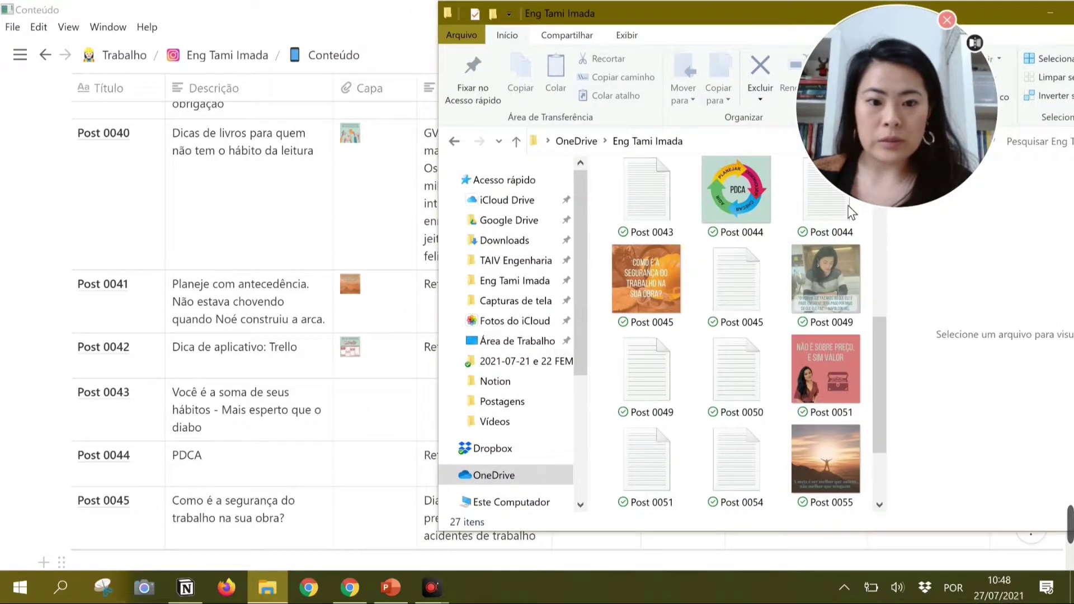
- Attach the Post 0043 PNG image from the folder to the Capa cell of the Post 0043 row
{"action": "left_click_drag", "start_coordinate": [874, 348], "coordinate": [878, 270]}
{"action": "left_click", "coordinate": [830, 301]}
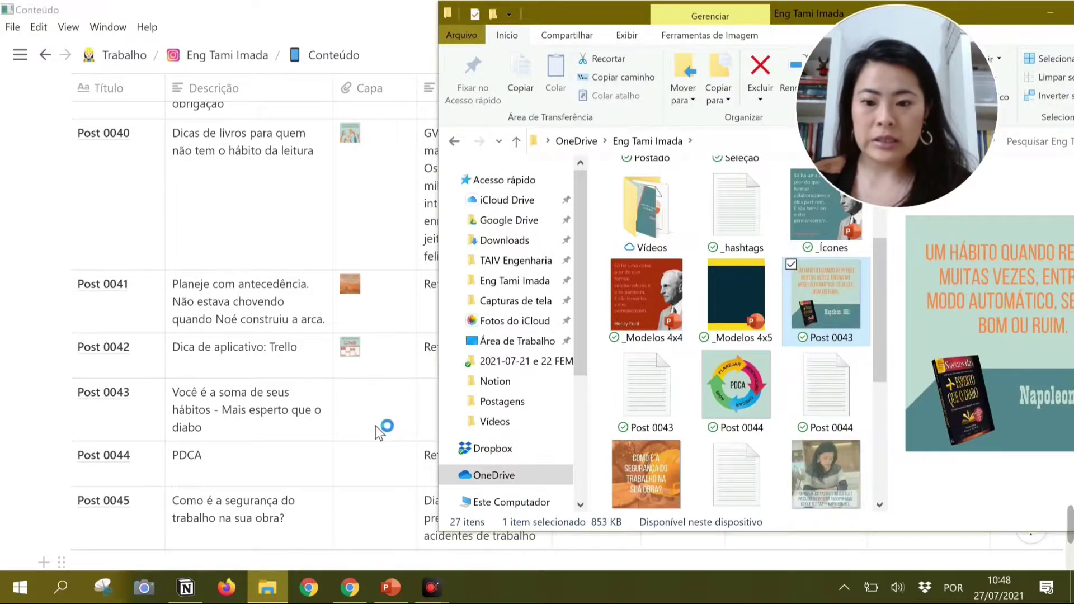
{"action": "key", "text": "Return"}
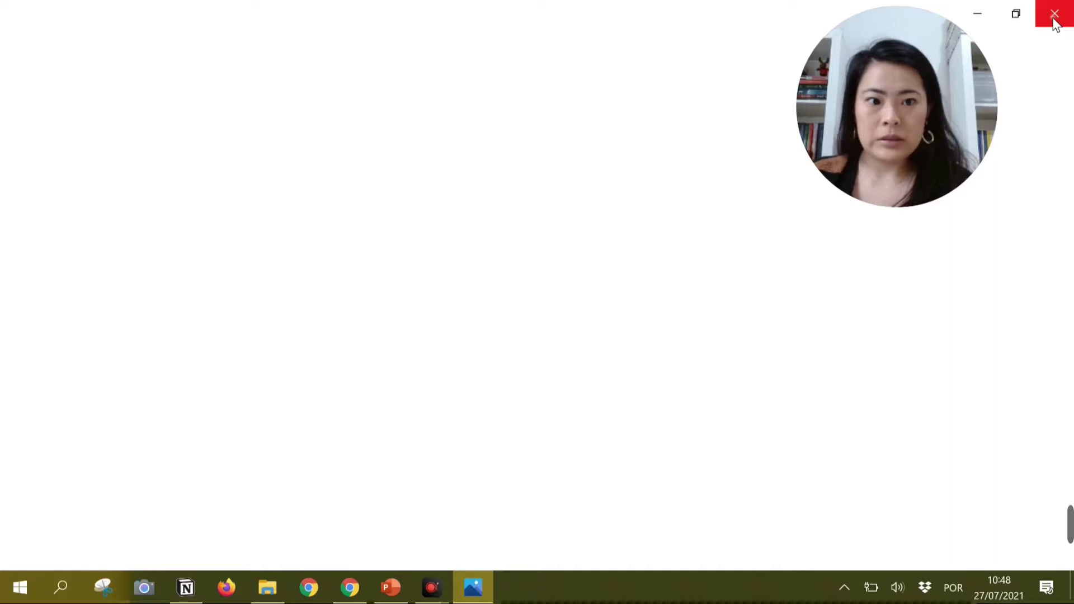
{"action": "left_click", "coordinate": [1053, 19]}
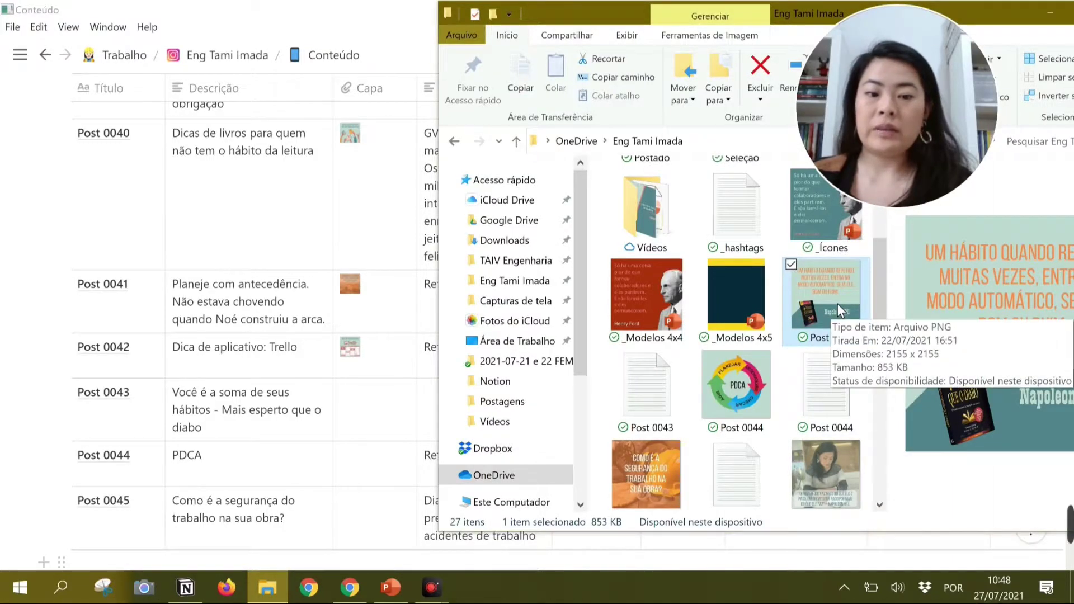
{"action": "left_click_drag", "start_coordinate": [532, 392], "coordinate": [382, 409]}
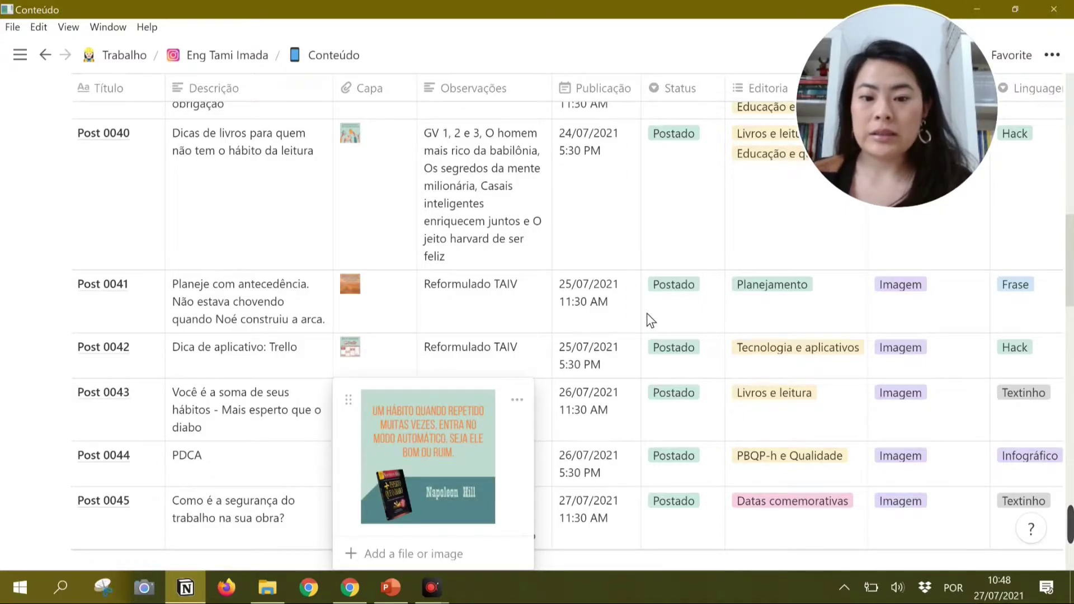
{"action": "key", "text": "Escape"}
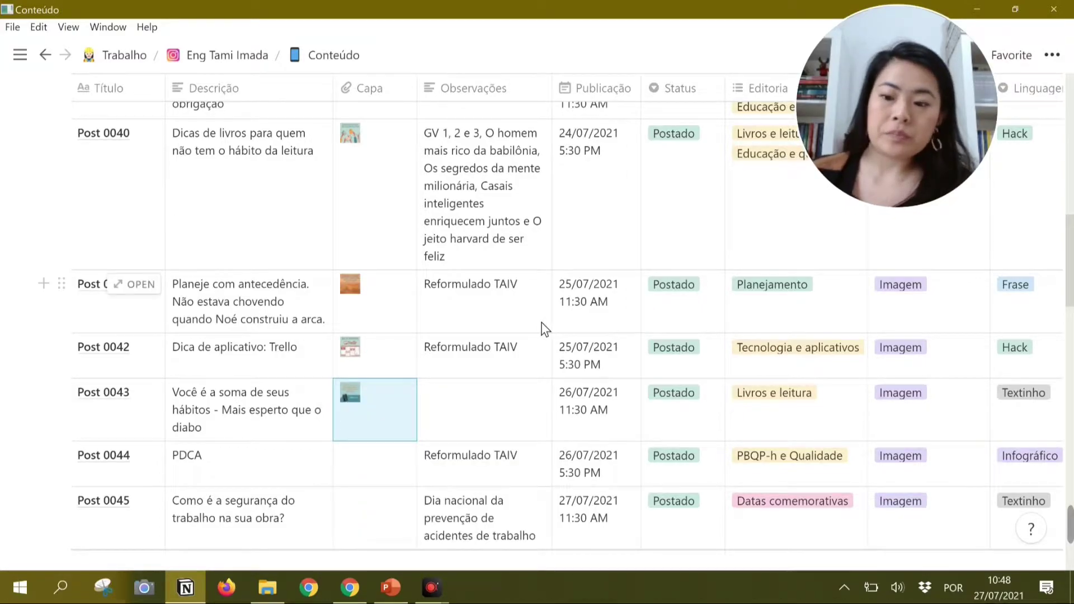
- Look through the posts in the Produção table and collapse the TAIV list under "JULHO: Dois posts todos os dias"
{"action": "scroll", "coordinate": [542, 330], "scroll_direction": "up", "scroll_amount": 3}
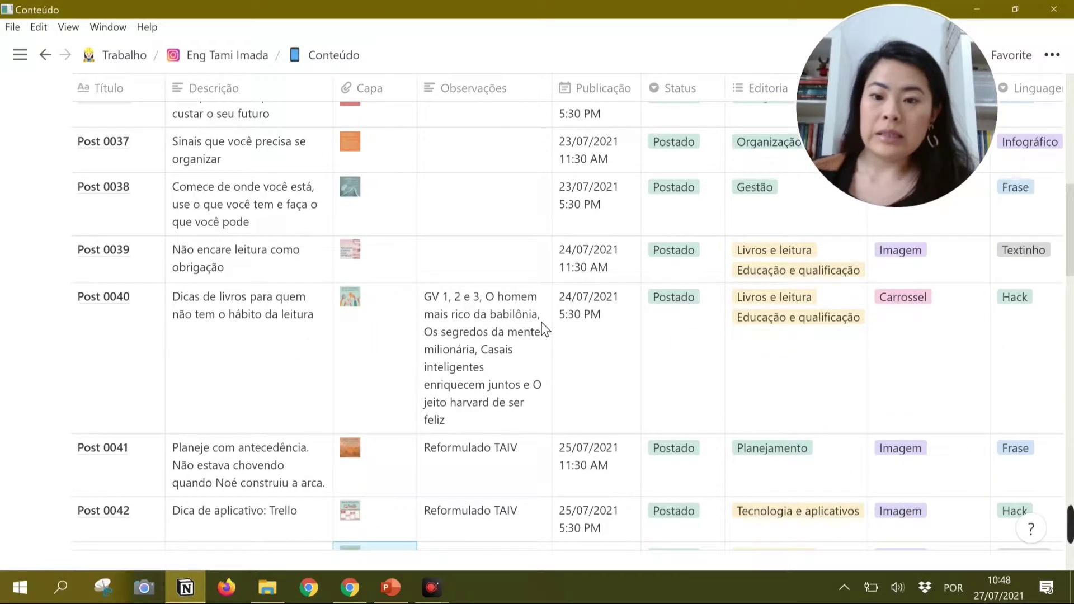
{"action": "scroll", "coordinate": [542, 324], "scroll_direction": "up", "scroll_amount": 10}
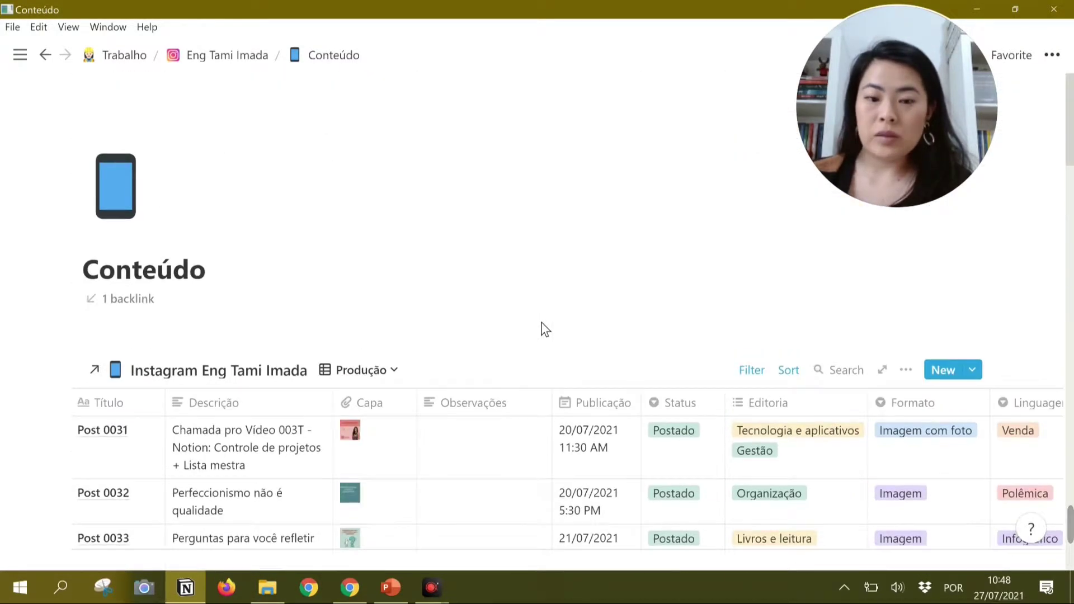
{"action": "scroll", "coordinate": [542, 324], "scroll_direction": "down", "scroll_amount": 2}
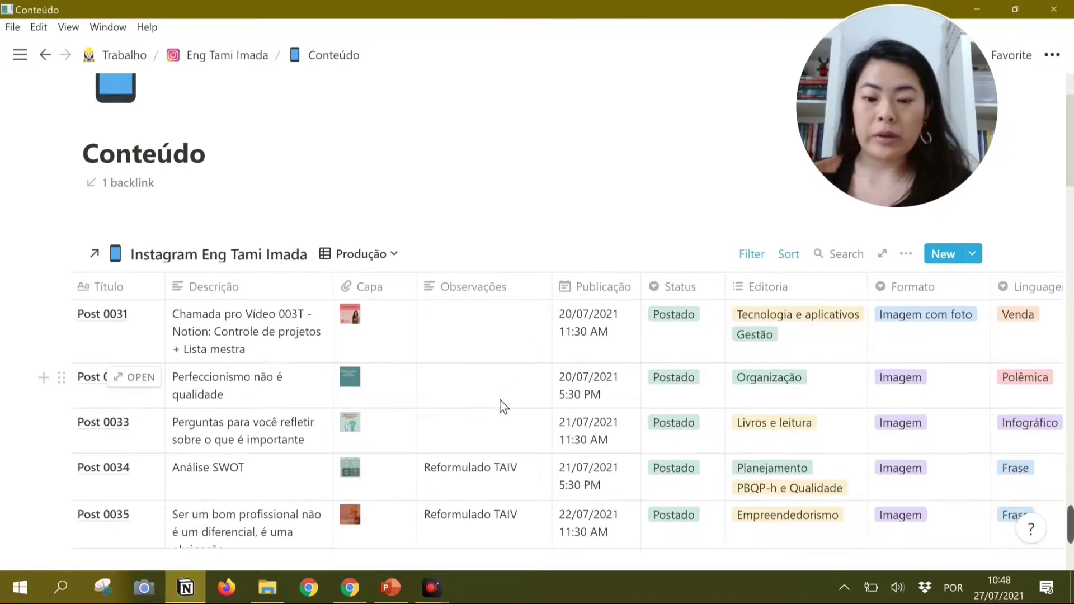
{"action": "scroll", "coordinate": [499, 399], "scroll_direction": "down", "scroll_amount": 15}
{"action": "scroll", "coordinate": [499, 399], "scroll_direction": "down", "scroll_amount": 15}
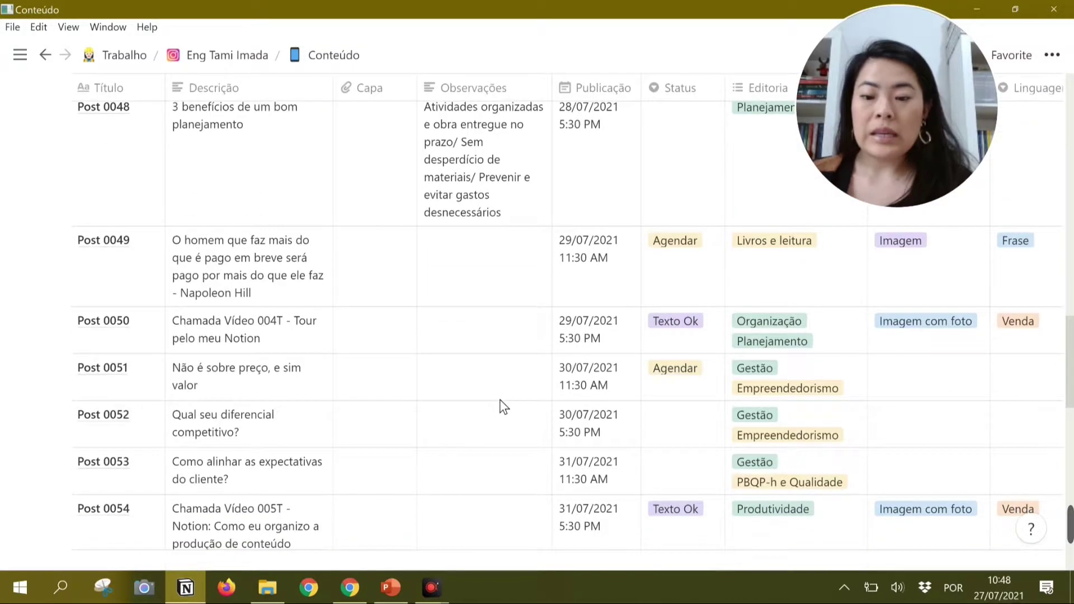
{"action": "scroll", "coordinate": [503, 406], "scroll_direction": "down", "scroll_amount": 3}
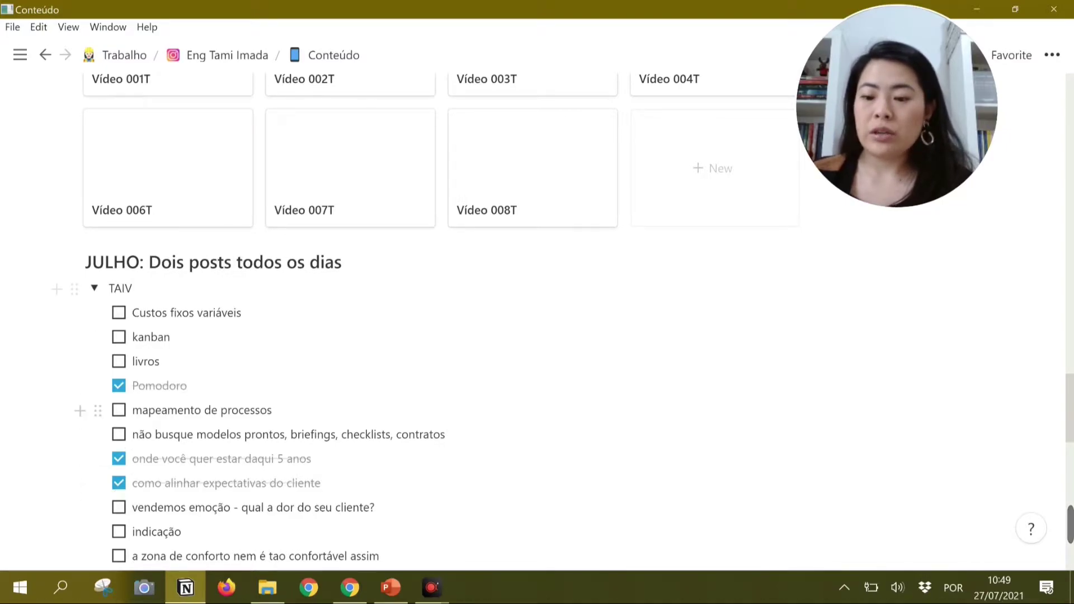
{"action": "left_click", "coordinate": [94, 288]}
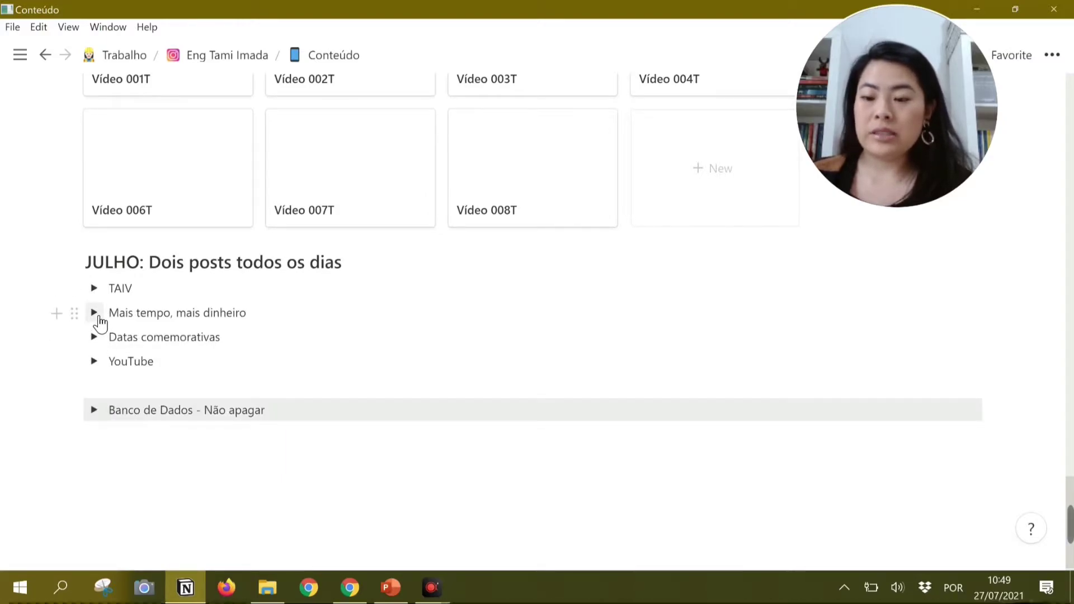
- Expand the "Mais tempo, mais dinheiro" and "Datas comemorativas" idea lists in turn to read them, collapsing each again
{"action": "left_click", "coordinate": [95, 312]}
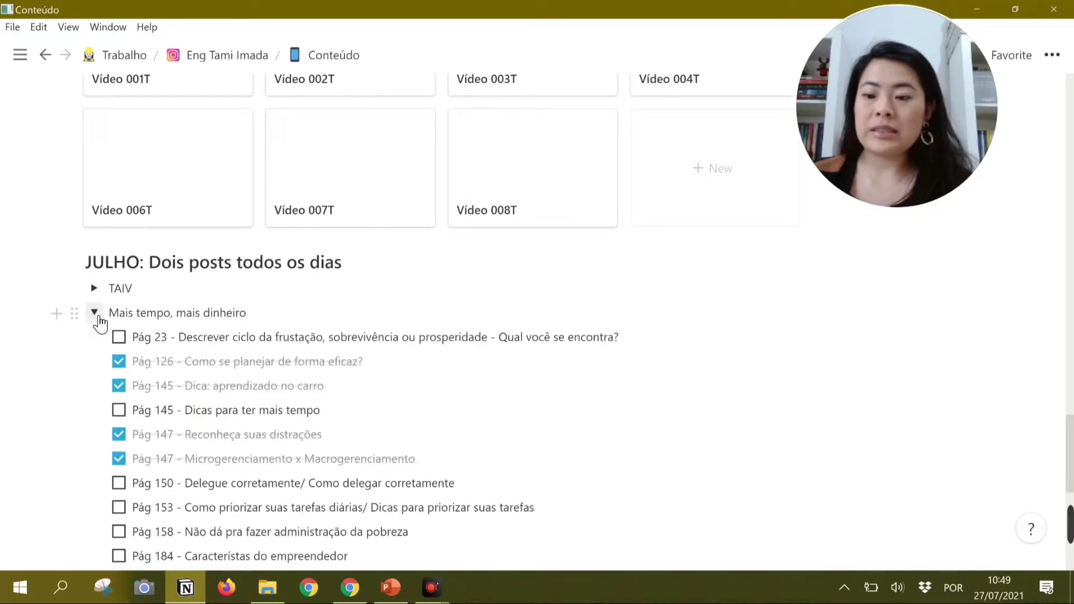
{"action": "left_click", "coordinate": [94, 312]}
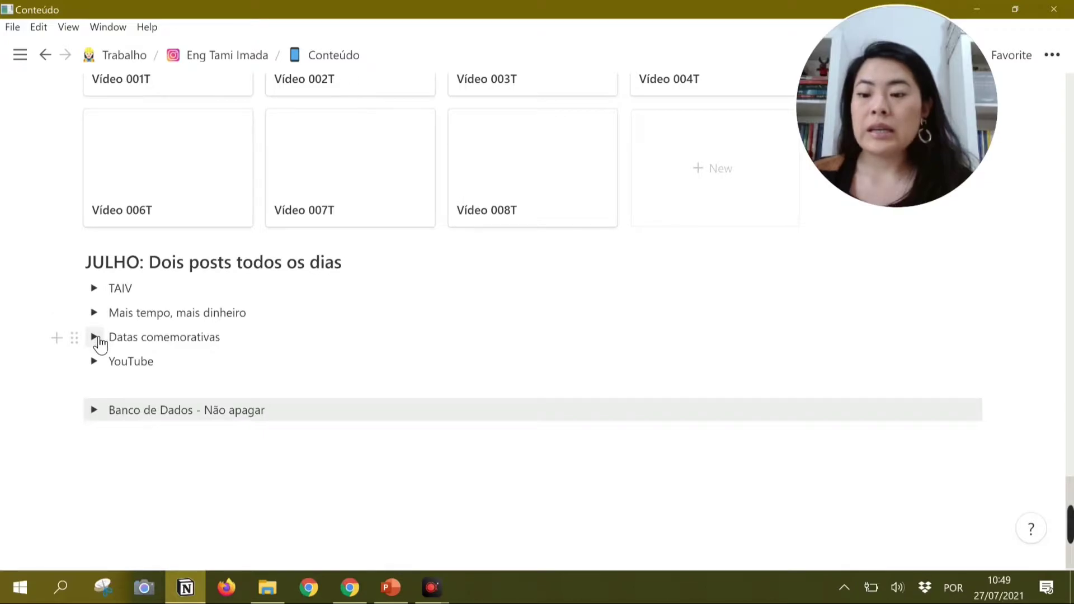
{"action": "left_click", "coordinate": [95, 337]}
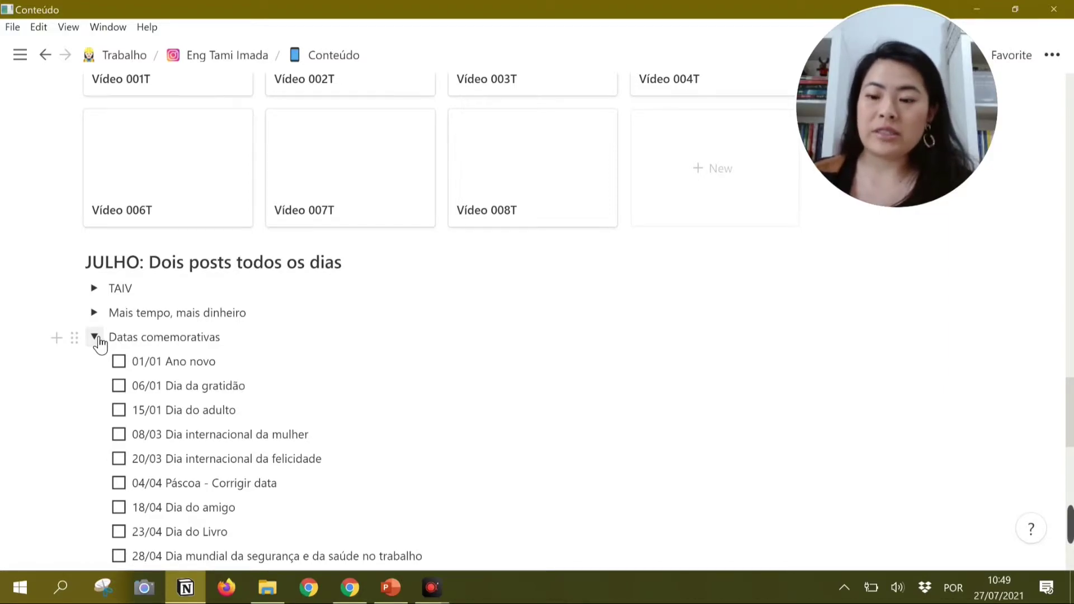
{"action": "left_click", "coordinate": [95, 337]}
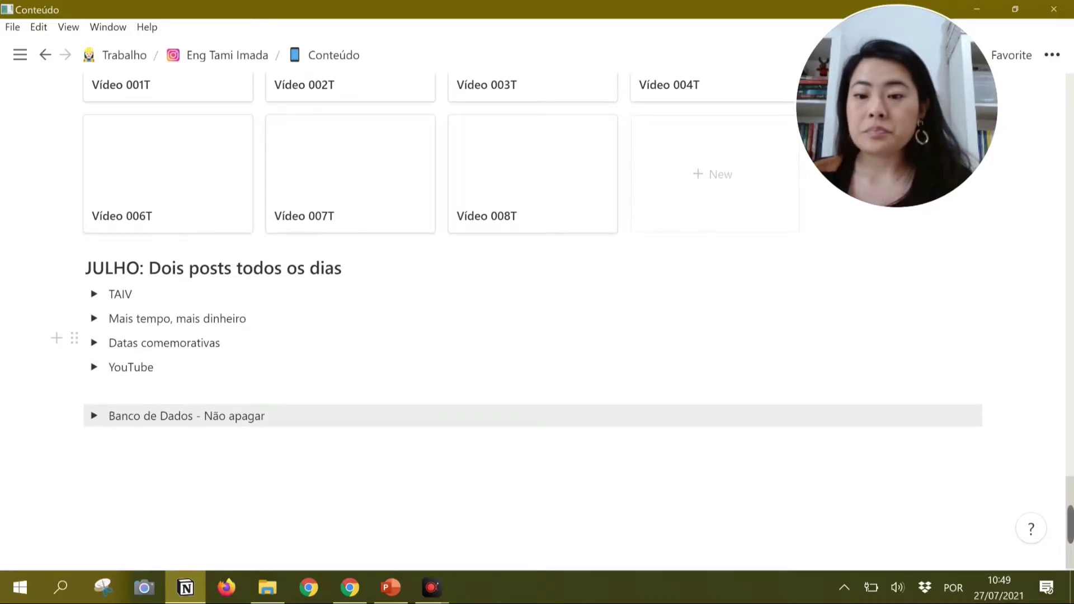
- Return to the Instagram table at the start of the Conteúdo page and switch it from Produção to the Analisar view
{"action": "scroll", "coordinate": [537, 313], "scroll_direction": "up", "scroll_amount": 3}
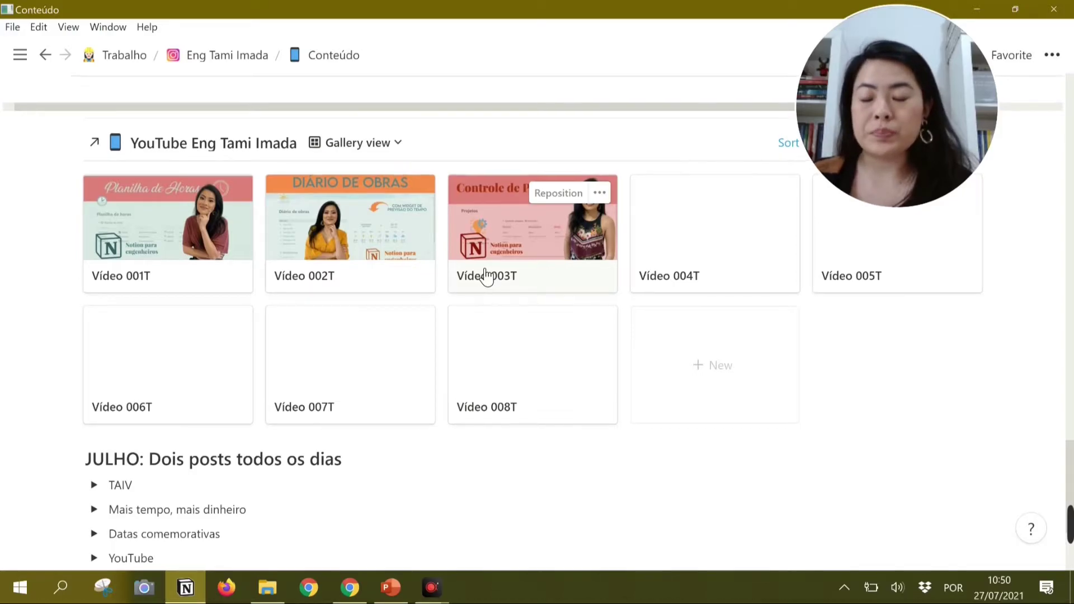
{"action": "scroll", "coordinate": [485, 274], "scroll_direction": "up", "scroll_amount": 8}
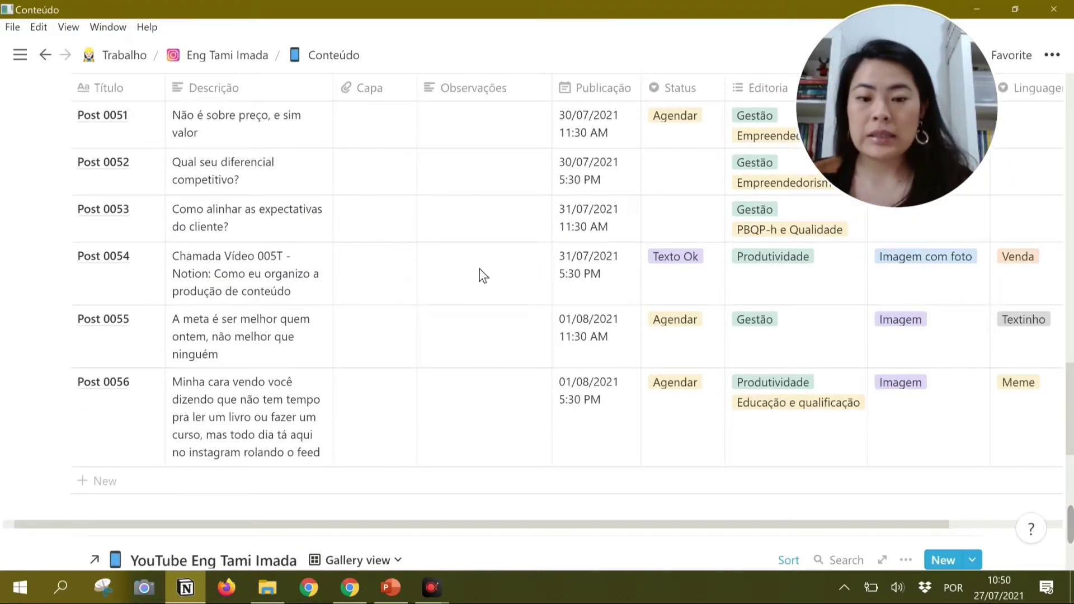
{"action": "scroll", "coordinate": [479, 270], "scroll_direction": "up", "scroll_amount": 10}
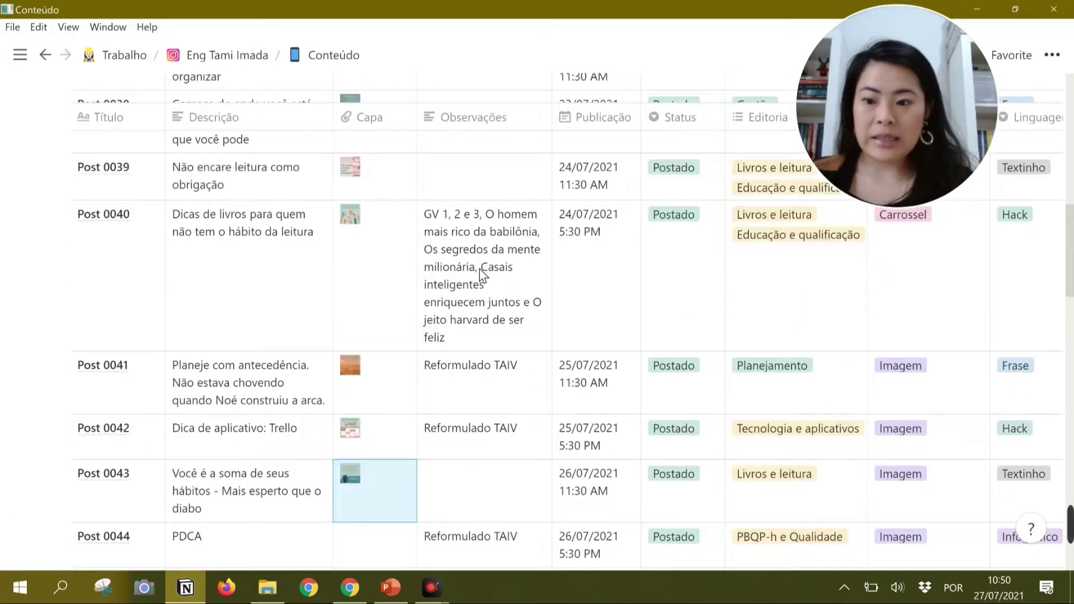
{"action": "scroll", "coordinate": [479, 269], "scroll_direction": "up", "scroll_amount": 1}
{"action": "scroll", "coordinate": [479, 270], "scroll_direction": "up", "scroll_amount": 10}
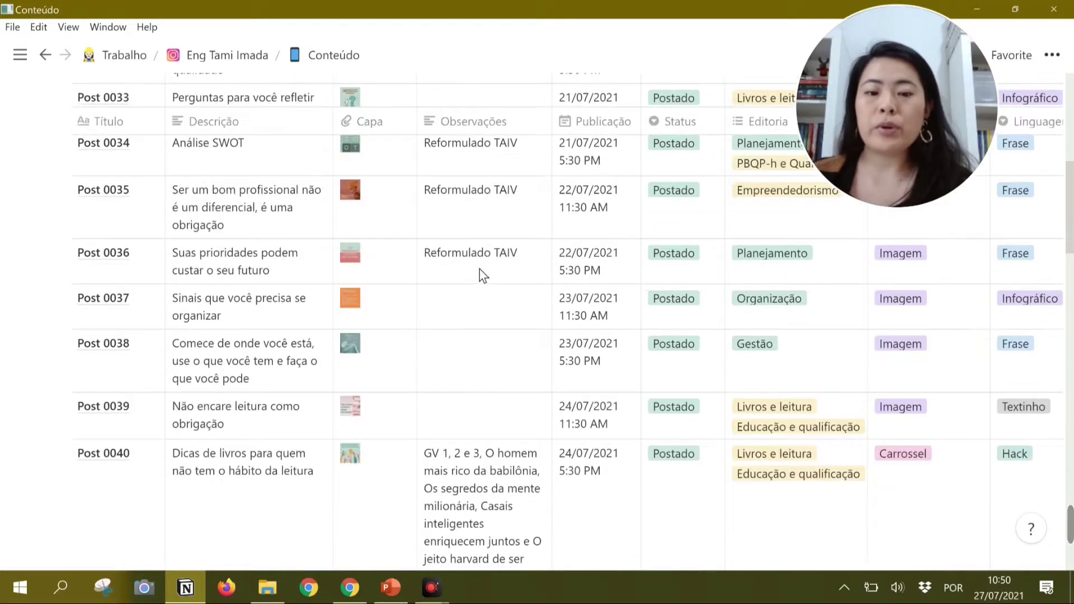
{"action": "scroll", "coordinate": [470, 336], "scroll_direction": "down", "scroll_amount": 5}
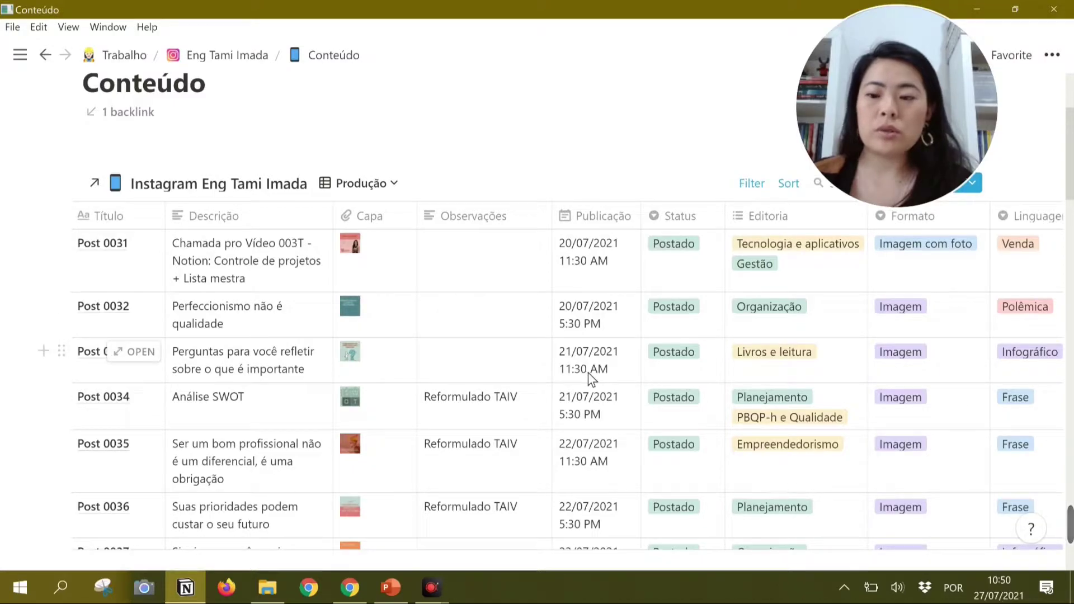
{"action": "left_click", "coordinate": [395, 186]}
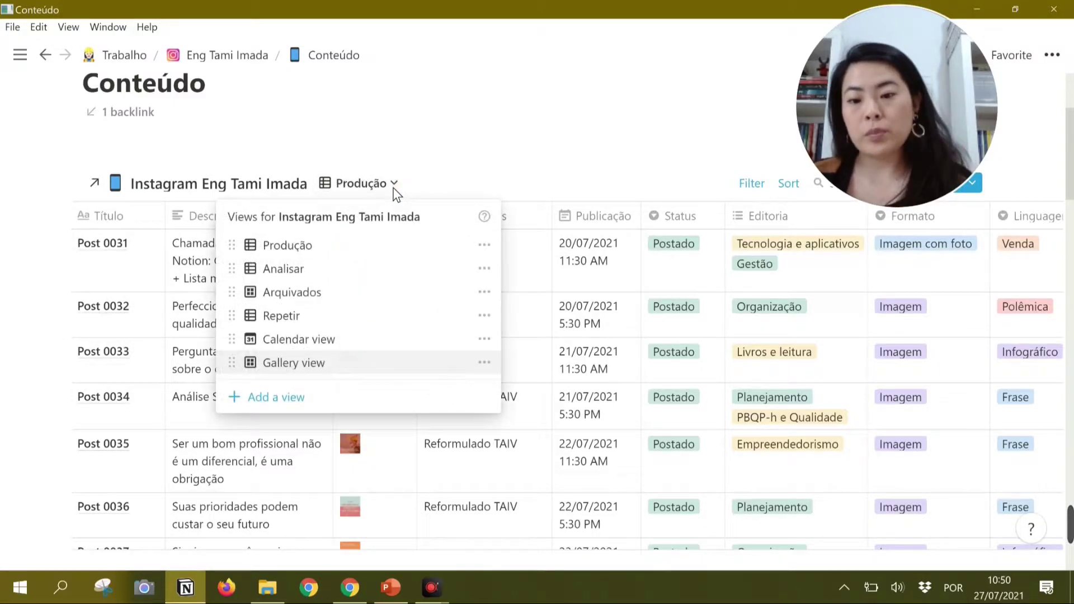
{"action": "left_click", "coordinate": [346, 269]}
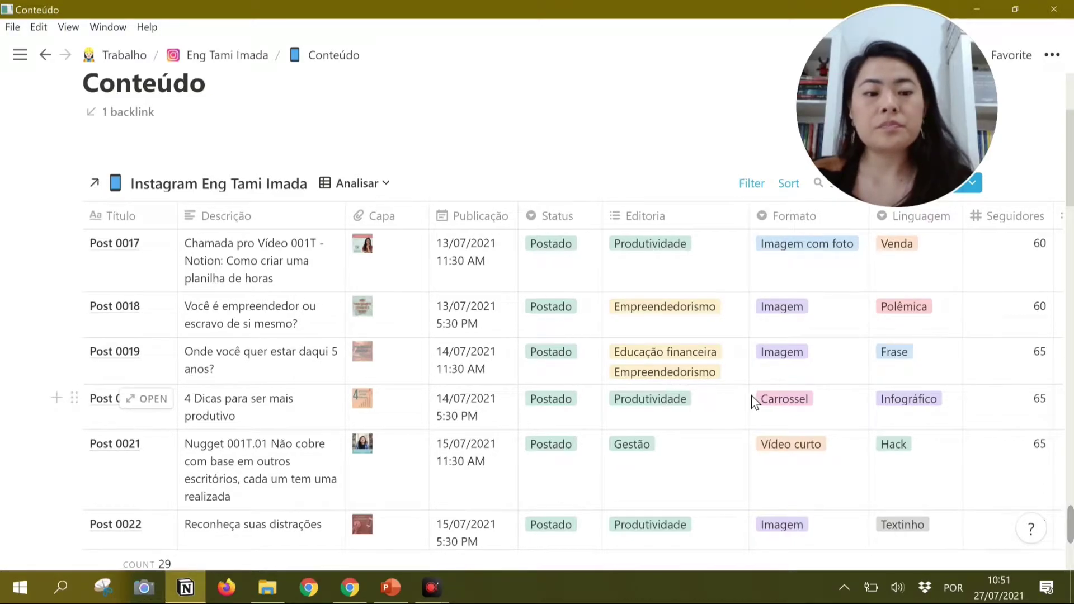
- Examine the Analisar view's metric columns from Seguidores to Salvamentos and select the Seguidores cell of Post 0017
{"action": "scroll", "coordinate": [751, 395], "scroll_direction": "right", "scroll_amount": 5}
{"action": "scroll", "coordinate": [755, 402], "scroll_direction": "right", "scroll_amount": 6}
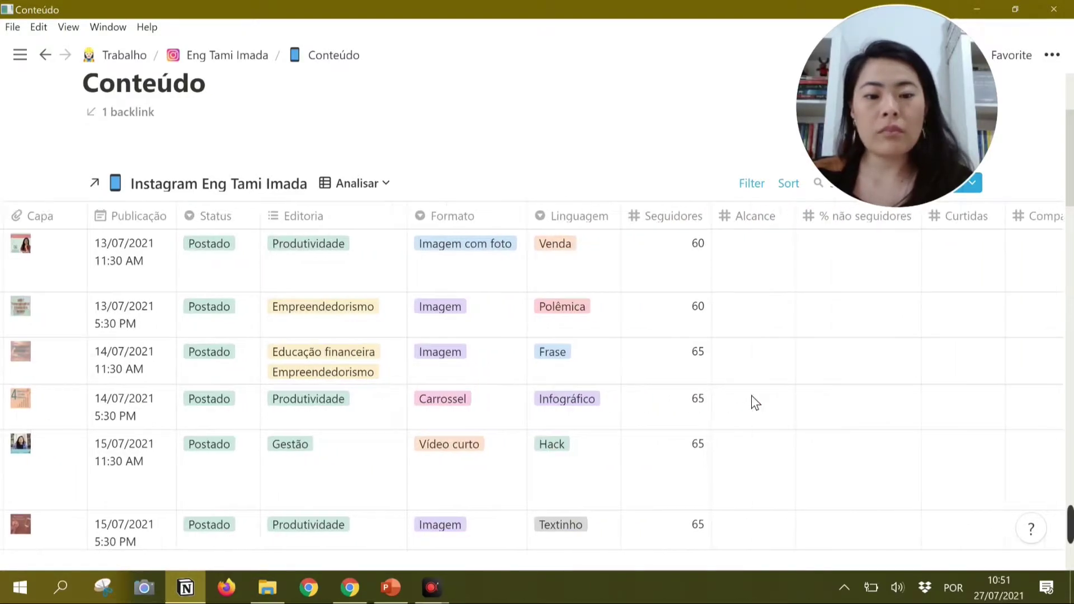
{"action": "scroll", "coordinate": [752, 396], "scroll_direction": "right", "scroll_amount": 5}
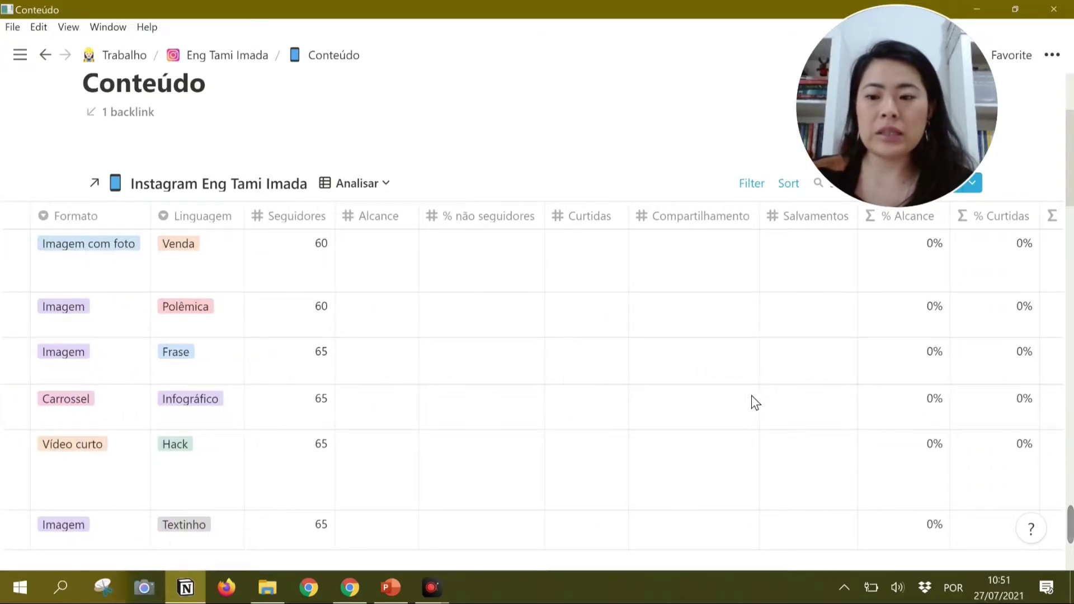
{"action": "scroll", "coordinate": [751, 395], "scroll_direction": "right", "scroll_amount": 5}
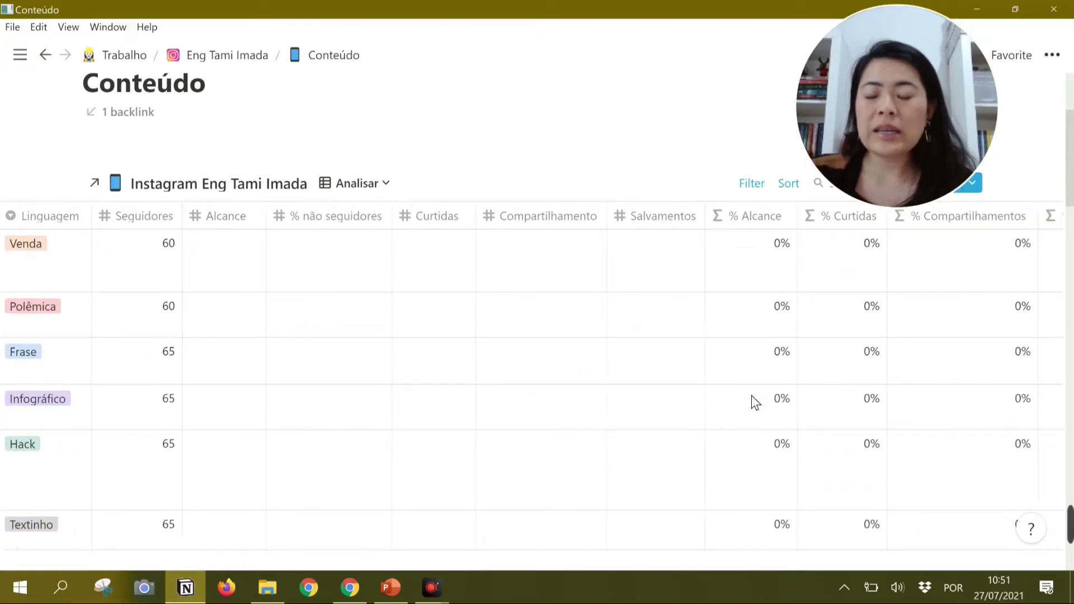
{"action": "scroll", "coordinate": [751, 395], "scroll_direction": "right", "scroll_amount": 2}
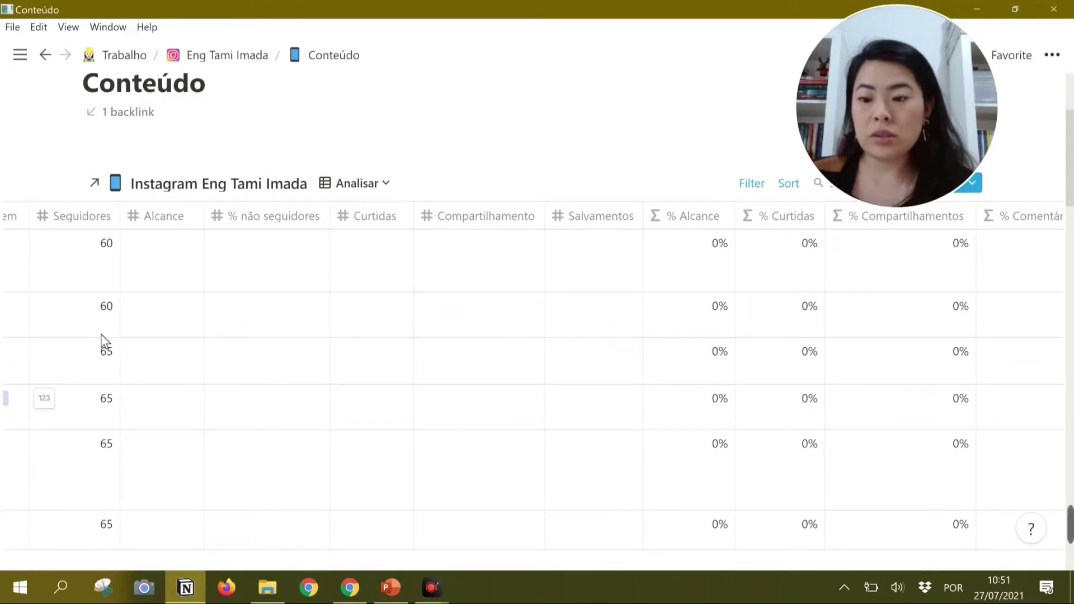
{"action": "left_click", "coordinate": [108, 280]}
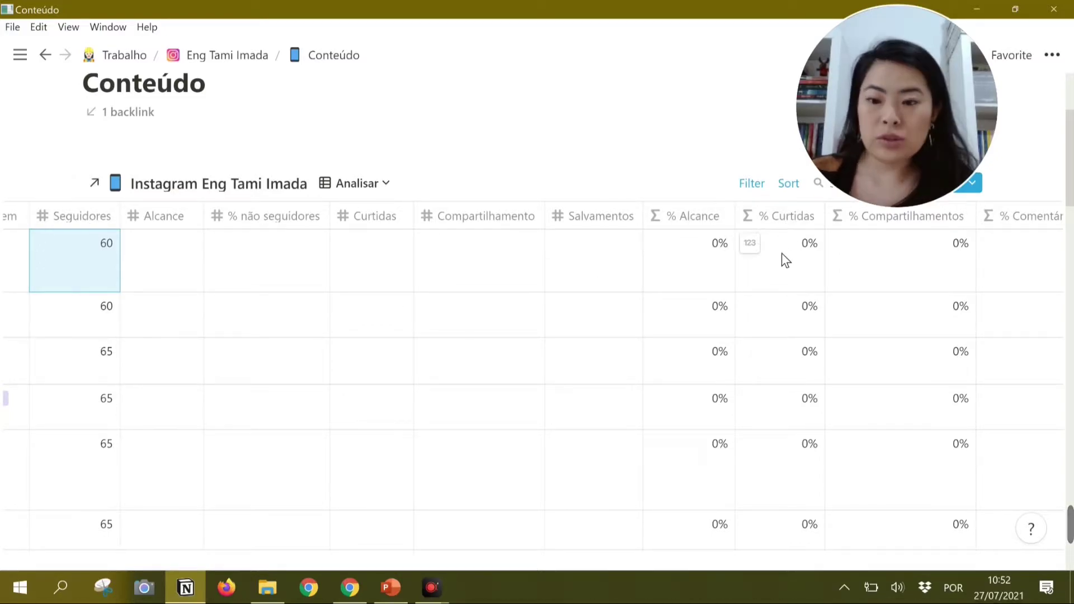
- Review the percentage formula columns and the star rating options of Post 0017's Relevância cell, leaving the rating empty
{"action": "scroll", "coordinate": [905, 266], "scroll_direction": "right", "scroll_amount": 5}
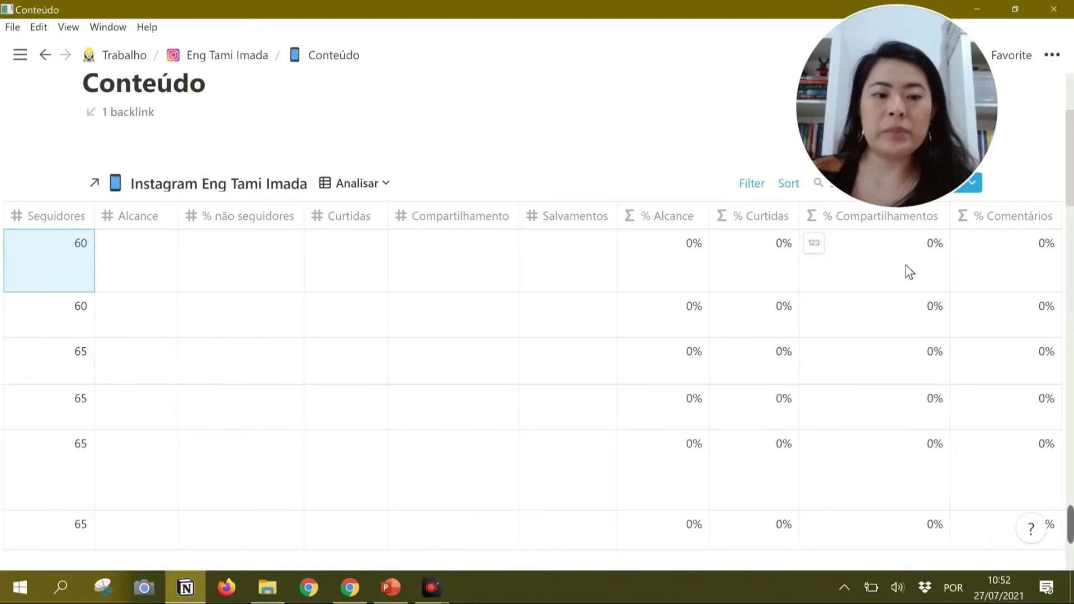
{"action": "scroll", "coordinate": [905, 267], "scroll_direction": "right", "scroll_amount": 5}
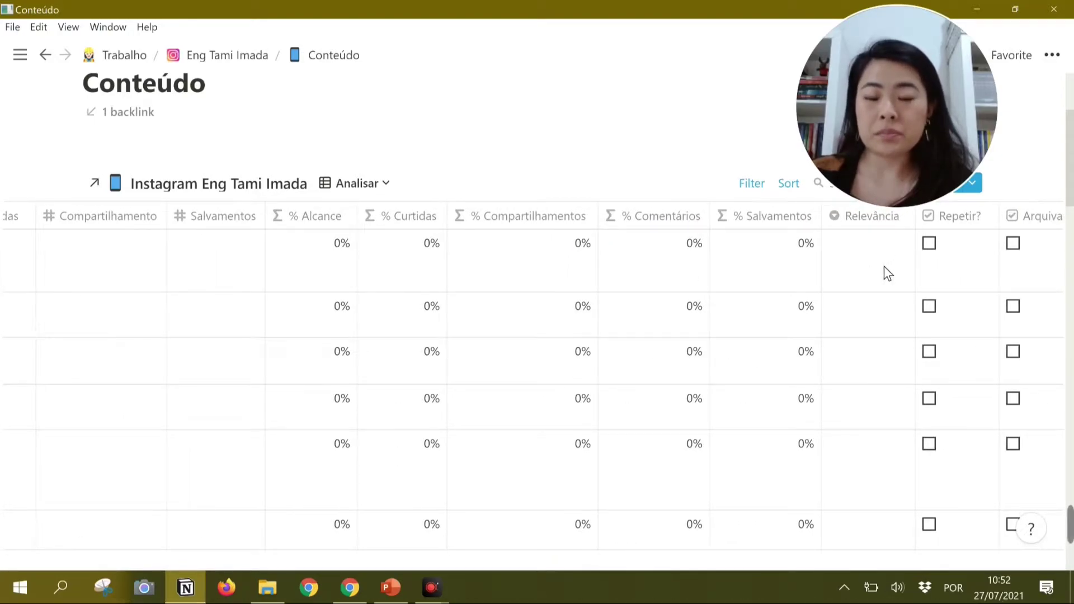
{"action": "left_click", "coordinate": [887, 273]}
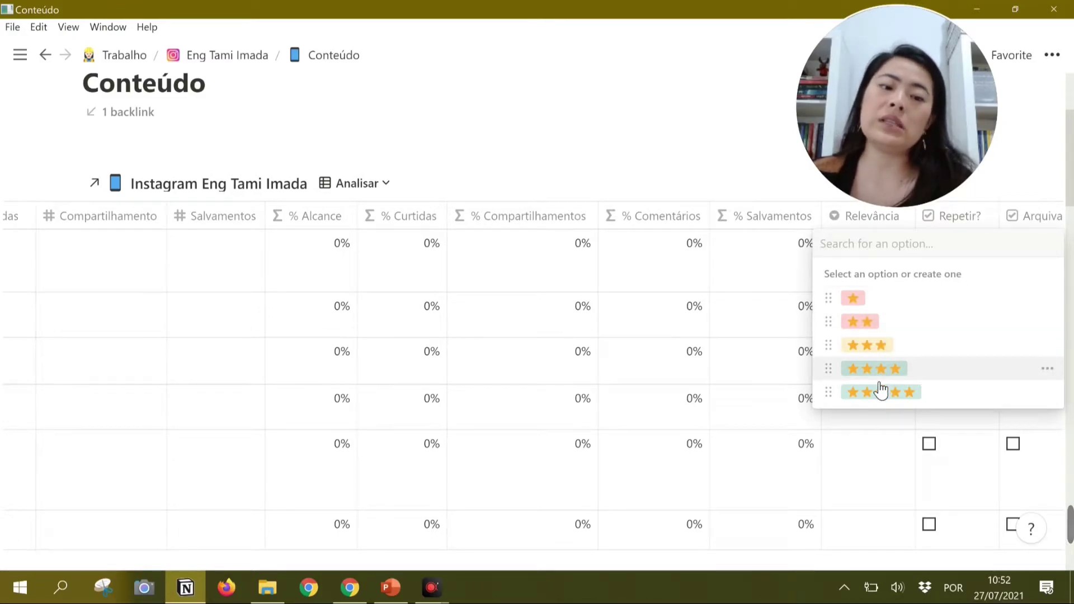
{"action": "key", "text": "Escape"}
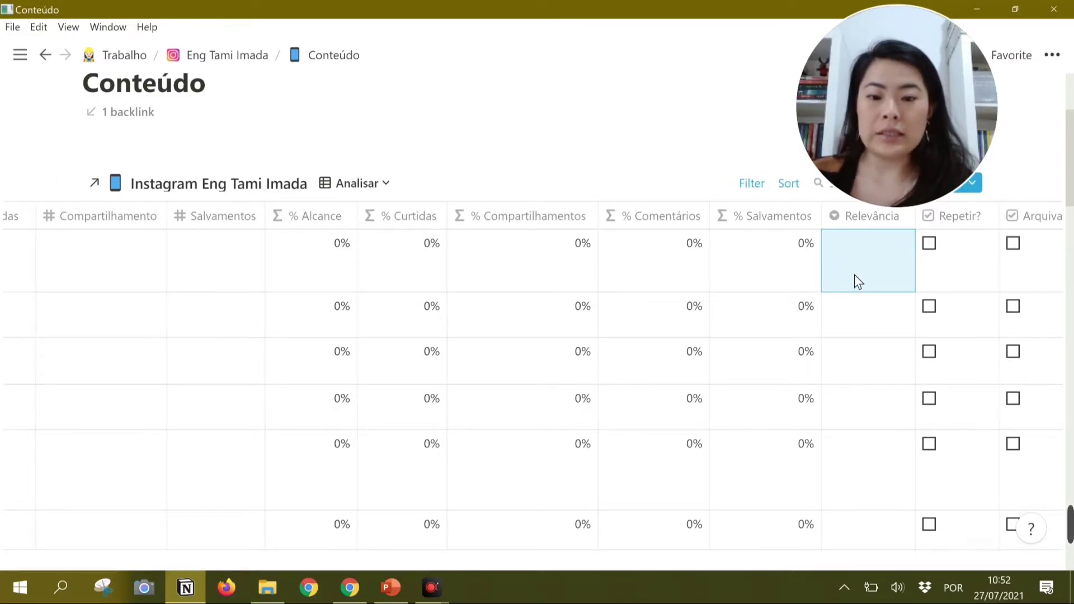
- Compare the metric columns with the Repetir? and Arquivar checkbox columns, and return to the table's first columns
{"action": "scroll", "coordinate": [637, 256], "scroll_direction": "left", "scroll_amount": 10}
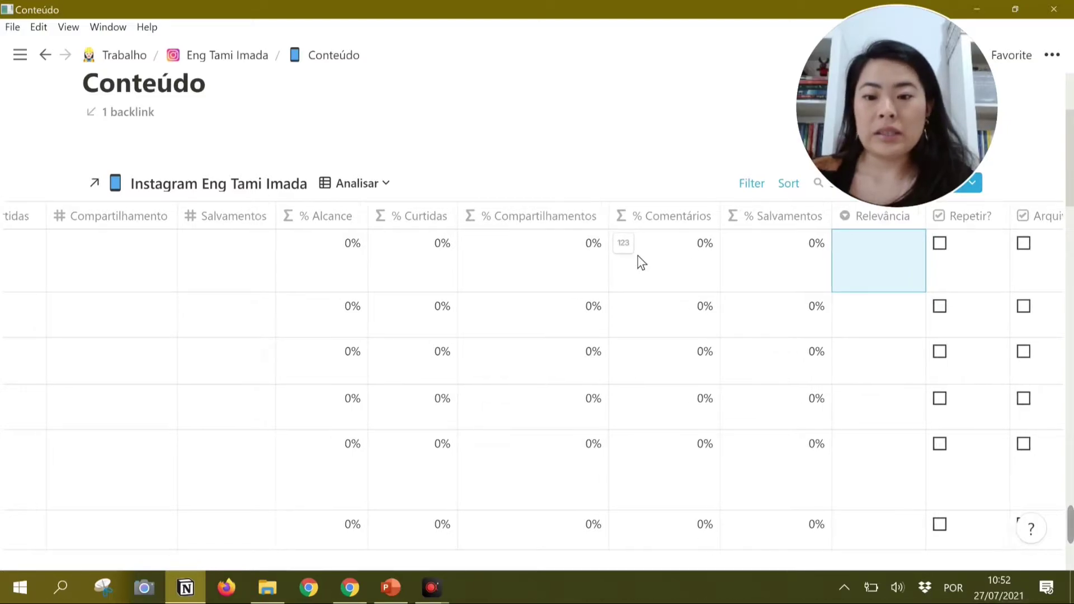
{"action": "scroll", "coordinate": [638, 256], "scroll_direction": "left", "scroll_amount": 5}
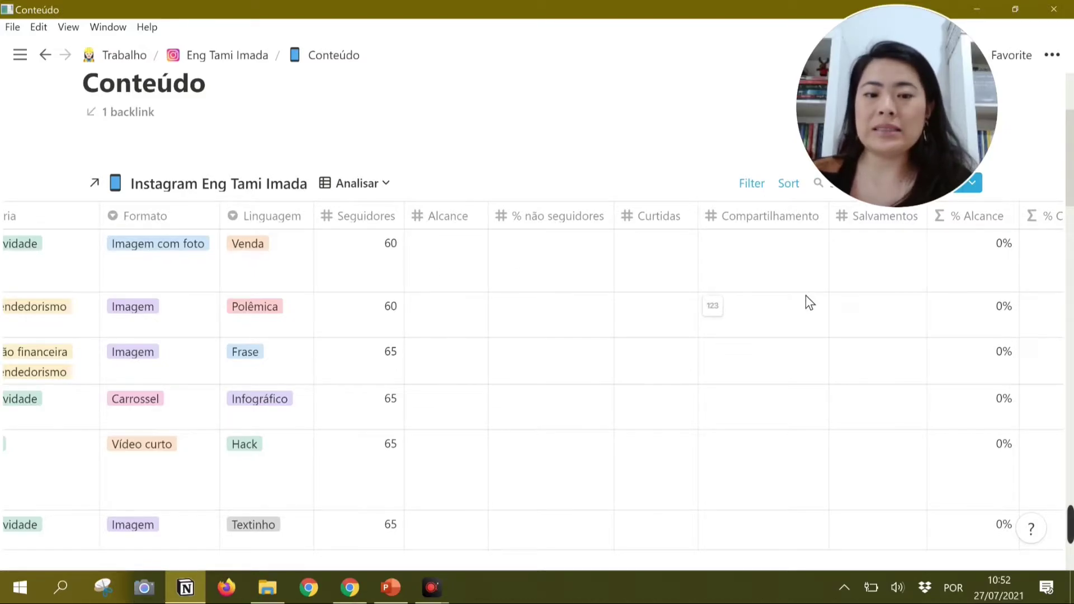
{"action": "scroll", "coordinate": [825, 285], "scroll_direction": "right", "scroll_amount": 12}
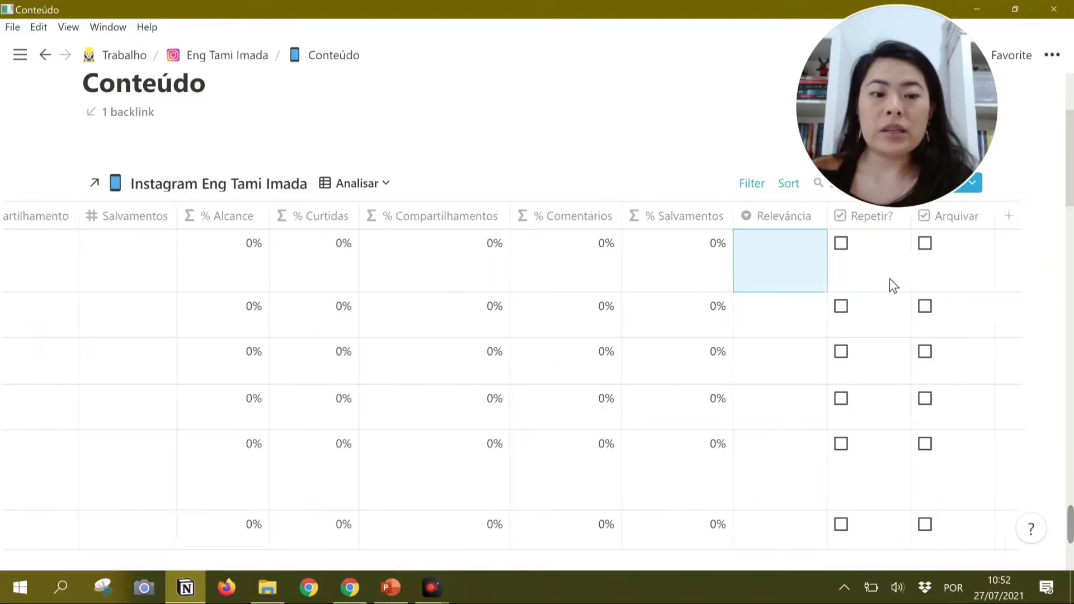
{"action": "scroll", "coordinate": [890, 279], "scroll_direction": "right", "scroll_amount": 1}
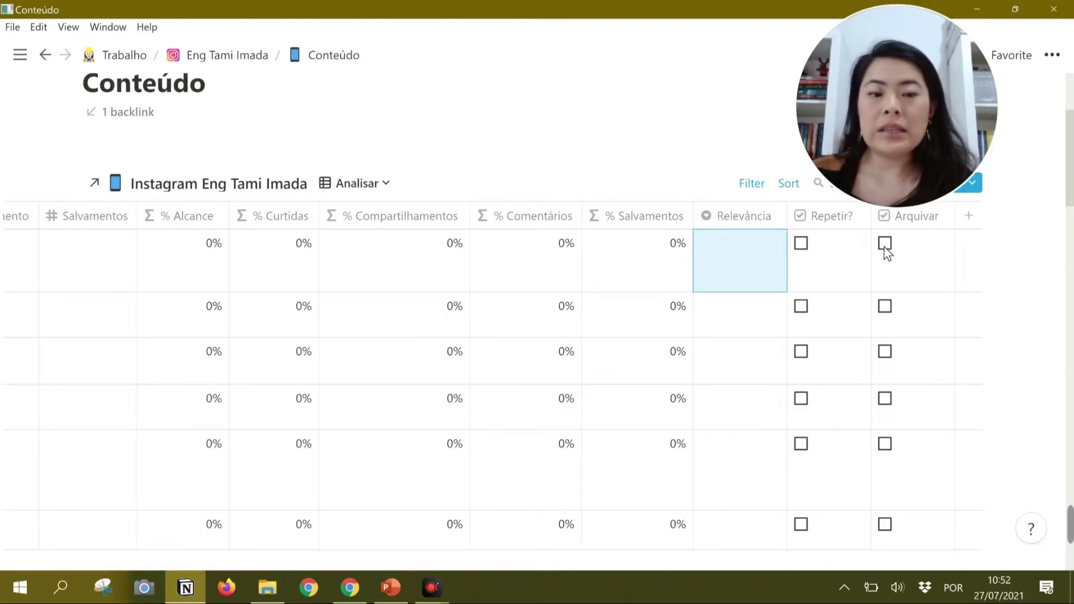
{"action": "scroll", "coordinate": [447, 281], "scroll_direction": "left", "scroll_amount": 5}
{"action": "scroll", "coordinate": [447, 280], "scroll_direction": "left", "scroll_amount": 10}
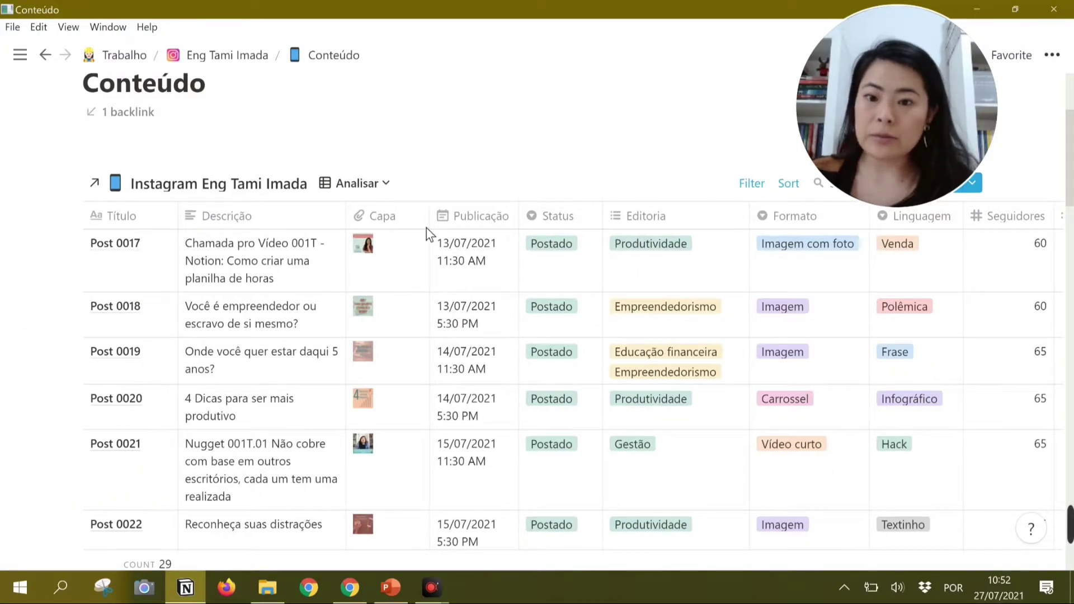
- Switch the Instagram database to the Arquivados view and browse the archived post cards with their star ratings
{"action": "left_click", "coordinate": [384, 184]}
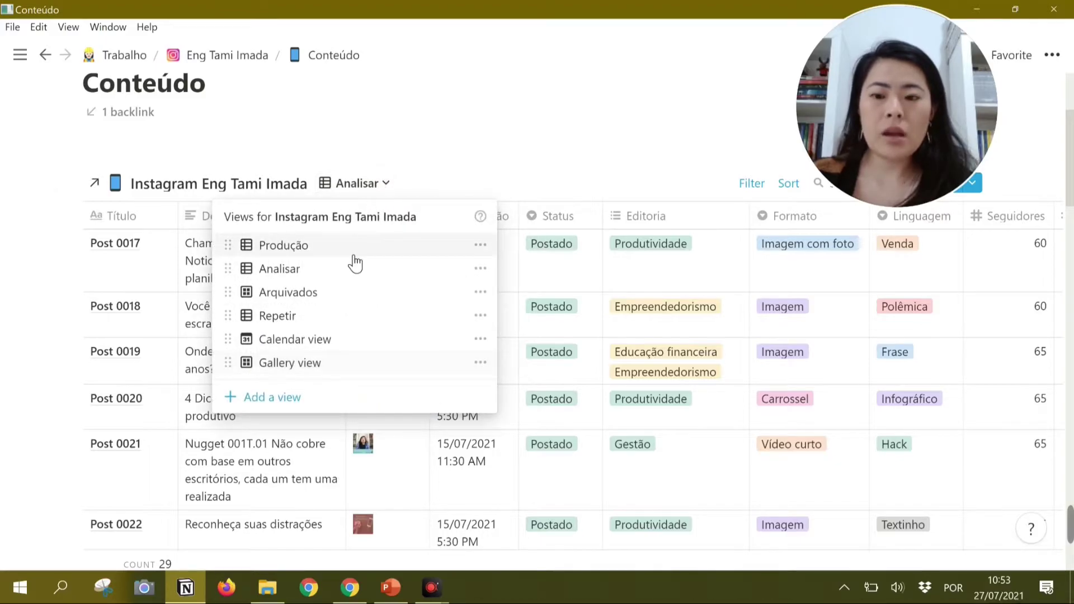
{"action": "left_click", "coordinate": [336, 291]}
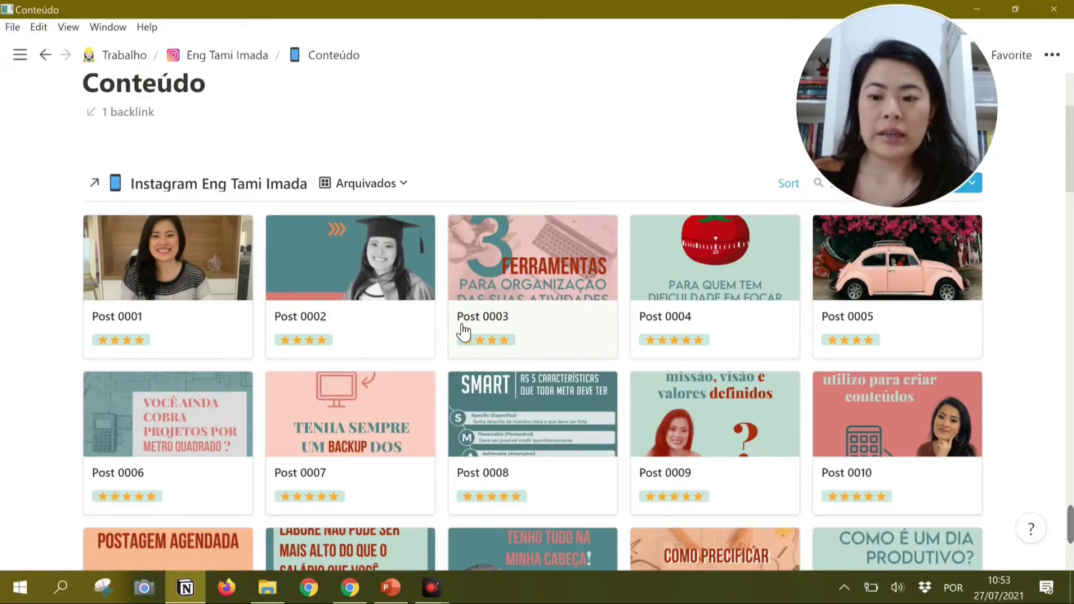
{"action": "scroll", "coordinate": [464, 331], "scroll_direction": "down", "scroll_amount": 2}
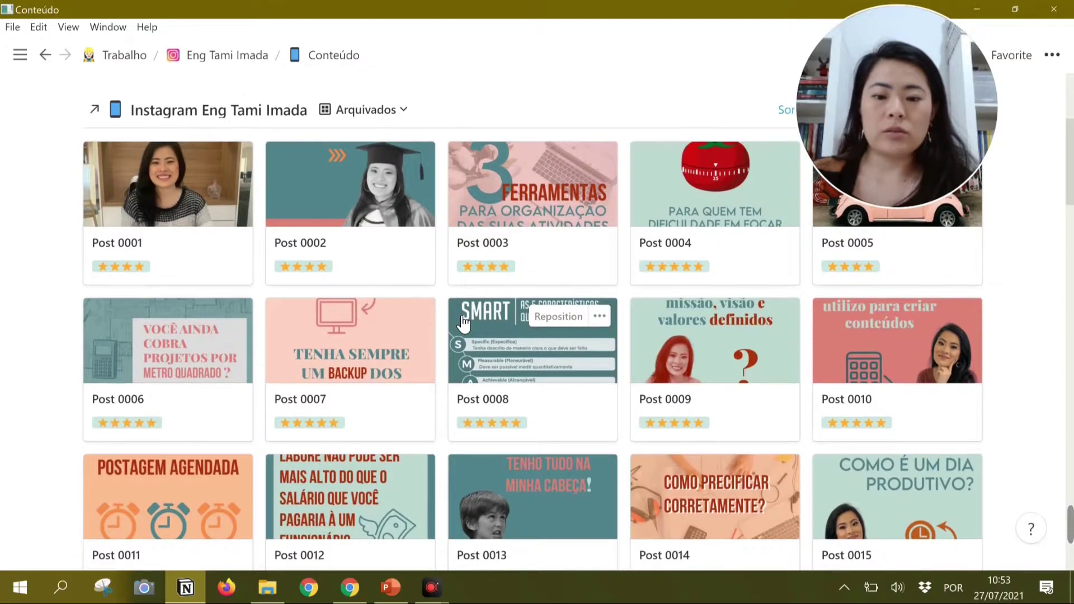
{"action": "scroll", "coordinate": [463, 323], "scroll_direction": "down", "scroll_amount": 3}
{"action": "scroll", "coordinate": [463, 323], "scroll_direction": "up", "scroll_amount": 2}
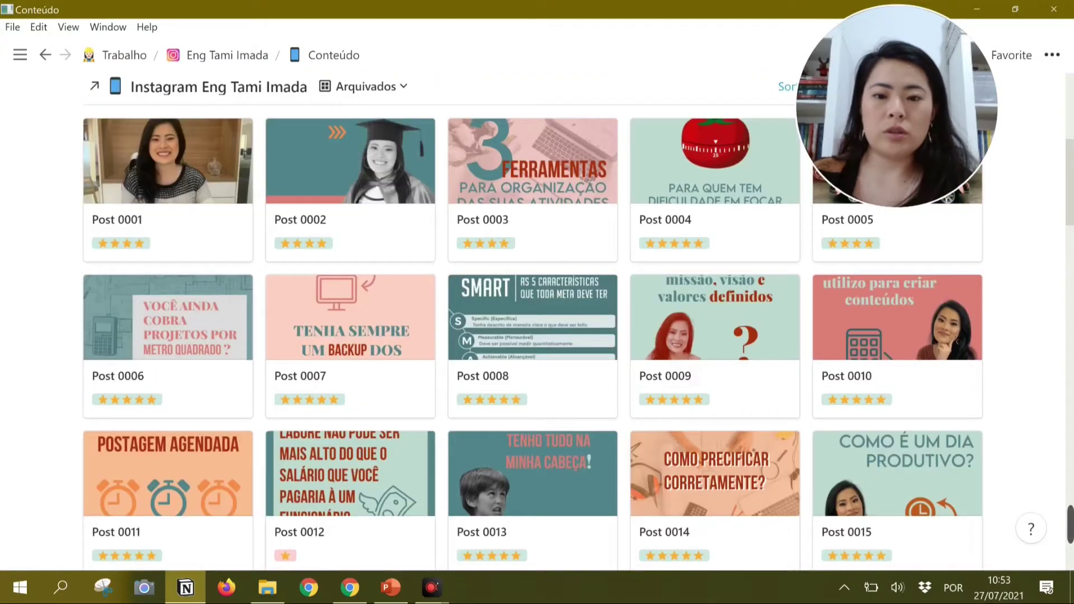
{"action": "scroll", "coordinate": [532, 336], "scroll_direction": "up", "scroll_amount": 4}
{"action": "scroll", "coordinate": [463, 318], "scroll_direction": "down", "scroll_amount": 4}
{"action": "scroll", "coordinate": [464, 319], "scroll_direction": "down", "scroll_amount": 3}
{"action": "scroll", "coordinate": [463, 319], "scroll_direction": "up", "scroll_amount": 3}
{"action": "scroll", "coordinate": [463, 316], "scroll_direction": "up", "scroll_amount": 3}
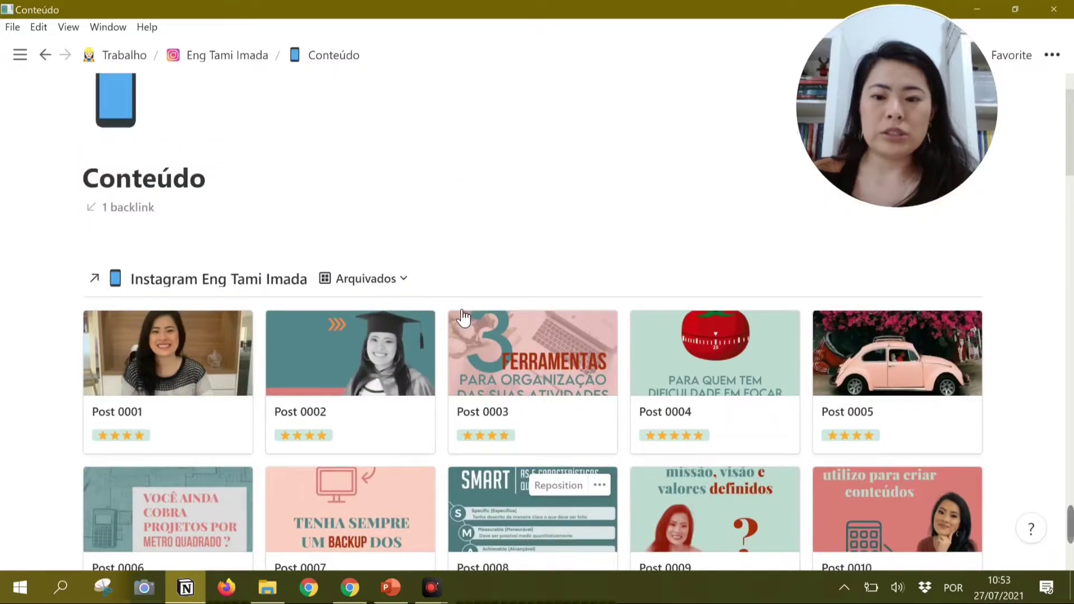
- Switch the Instagram database to the Repetir view and look through the posts listed for repeating
{"action": "left_click", "coordinate": [396, 280]}
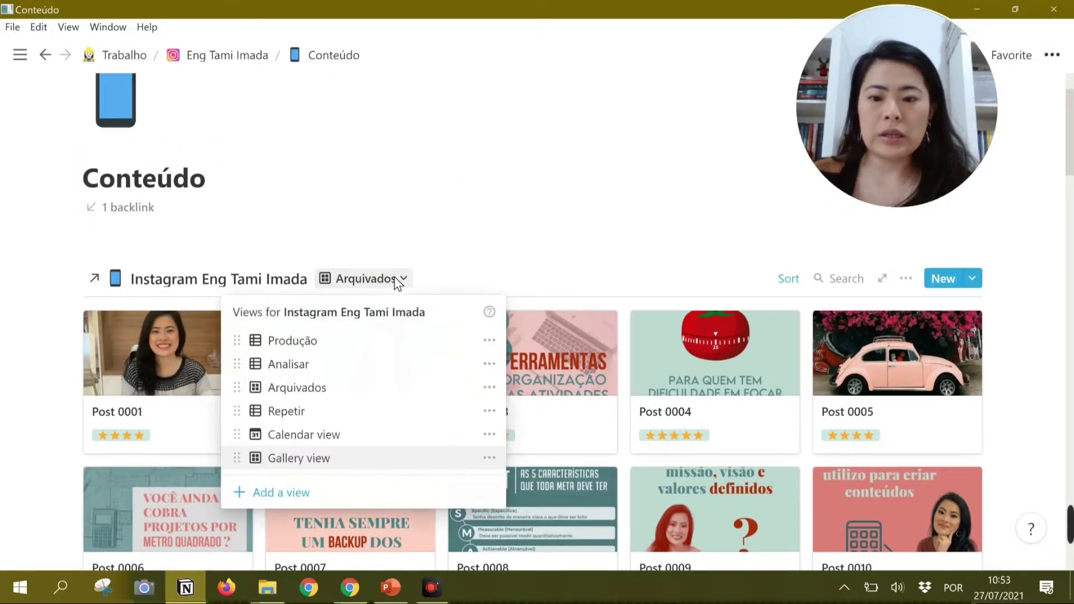
{"action": "left_click", "coordinate": [334, 416]}
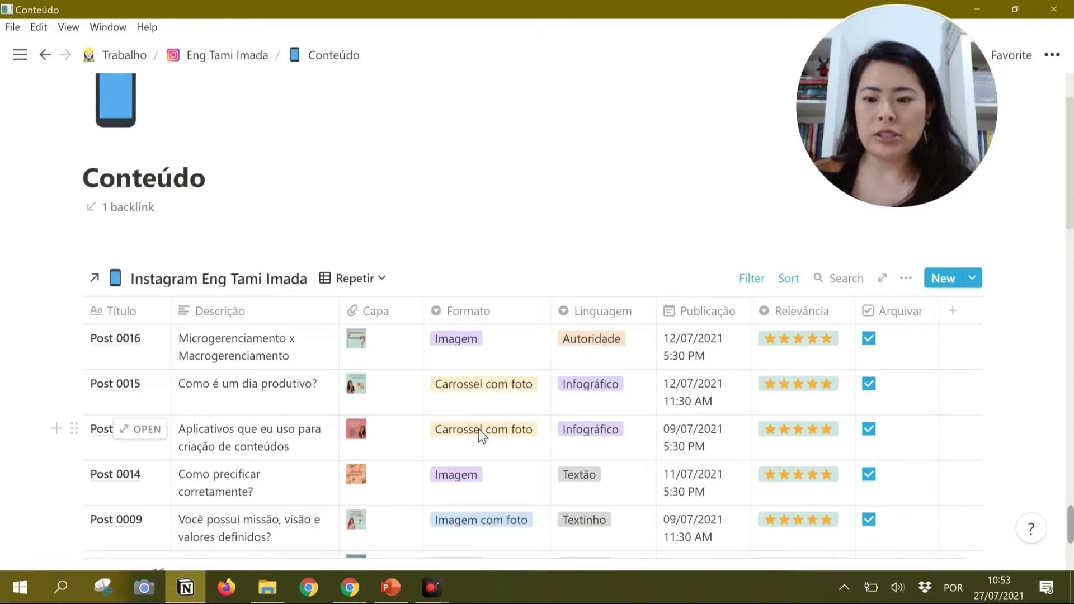
{"action": "scroll", "coordinate": [480, 437], "scroll_direction": "down", "scroll_amount": 3}
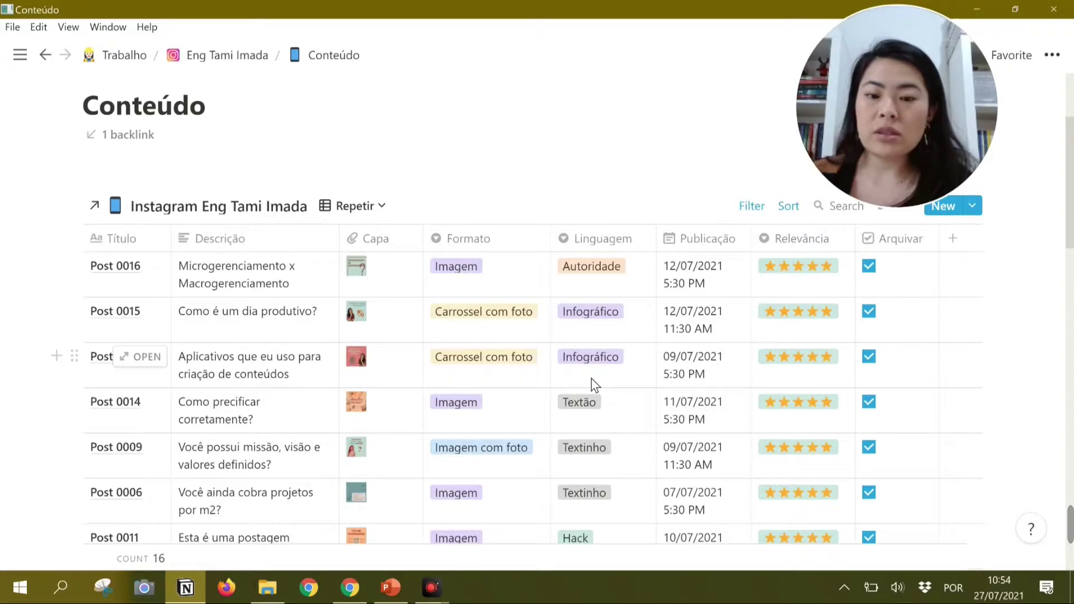
- Switch the Instagram database to the Calendar view
{"action": "left_click", "coordinate": [382, 206]}
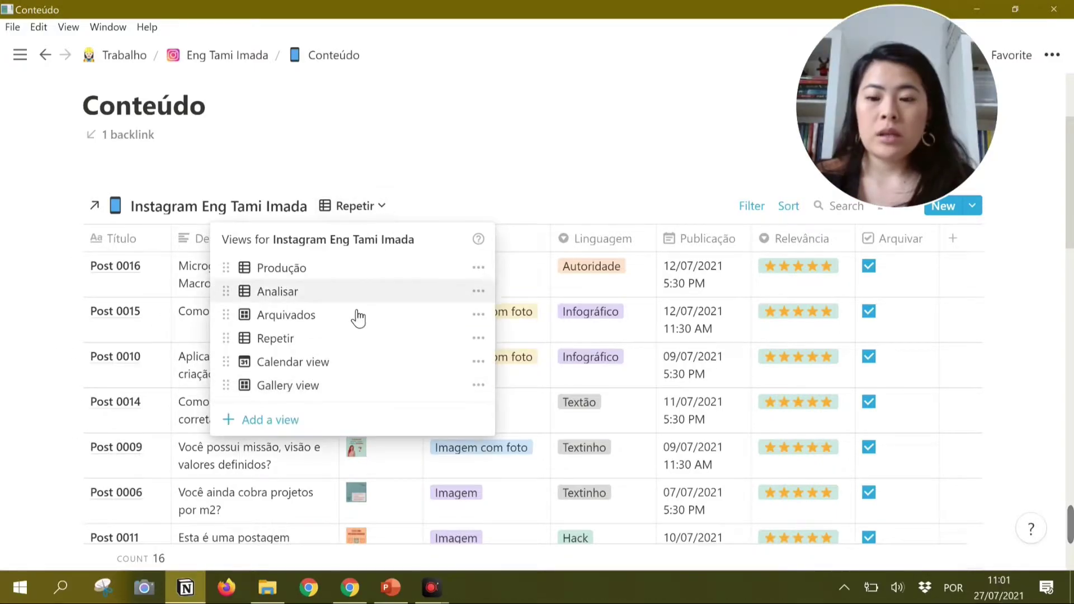
{"action": "left_click", "coordinate": [343, 362]}
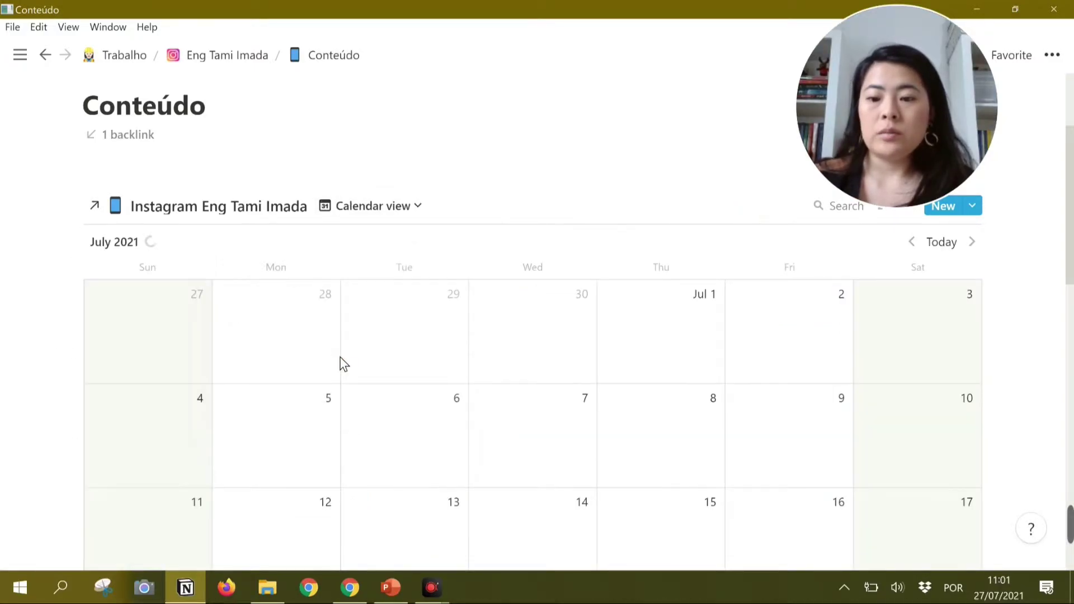
- Look through the posts scheduled across July 2021 in the calendar
{"action": "scroll", "coordinate": [396, 405], "scroll_direction": "down", "scroll_amount": 3}
{"action": "scroll", "coordinate": [400, 404], "scroll_direction": "down", "scroll_amount": 3}
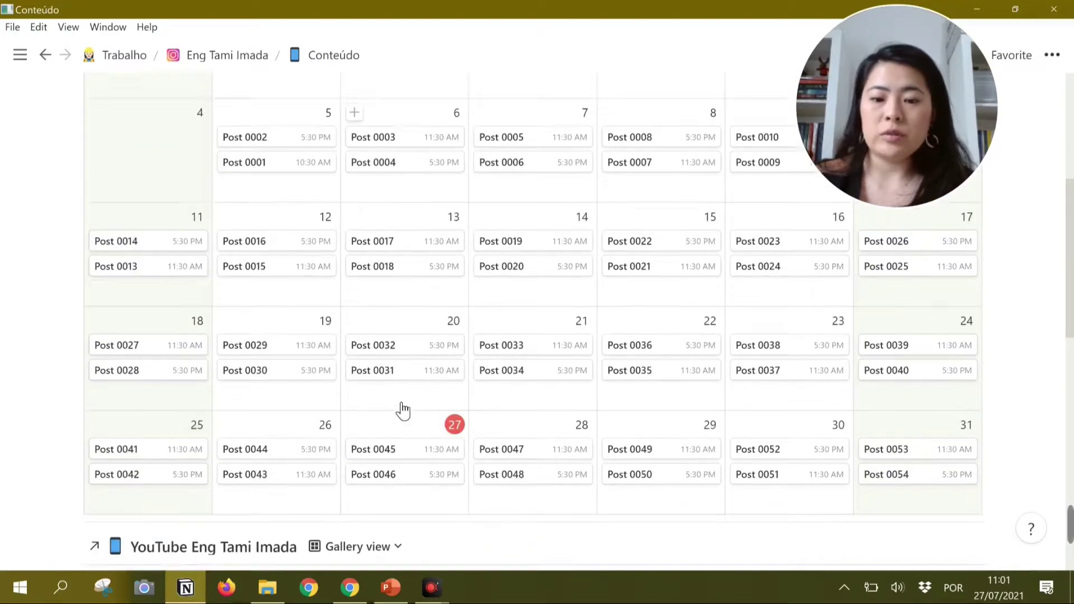
{"action": "scroll", "coordinate": [398, 407], "scroll_direction": "up", "scroll_amount": 2}
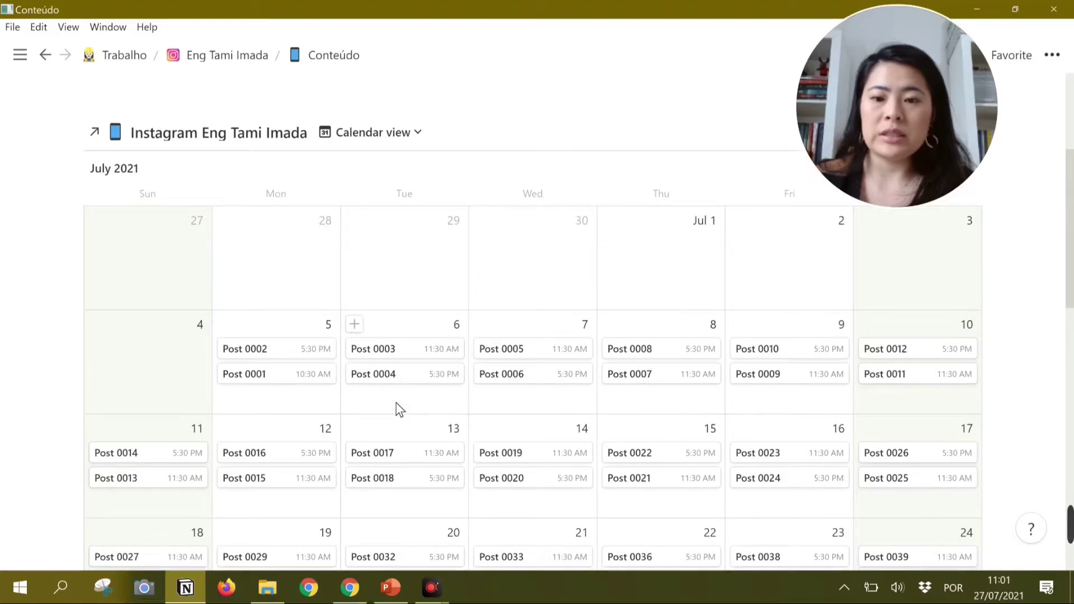
- Switch the Instagram database to the Gallery view and look over the post cards with their covers and ratings
{"action": "left_click", "coordinate": [416, 143]}
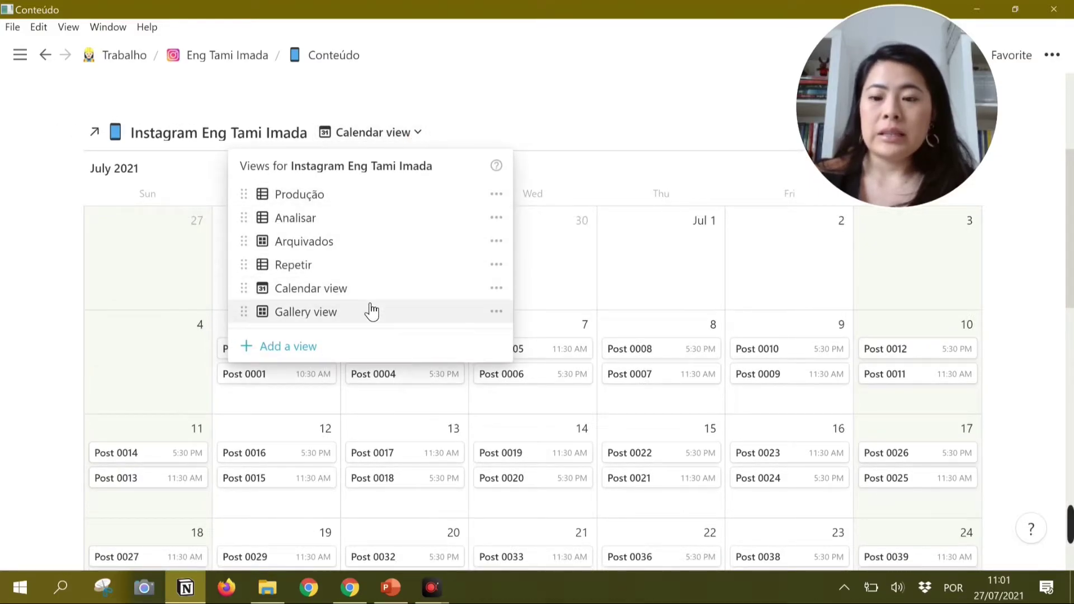
{"action": "left_click", "coordinate": [368, 311]}
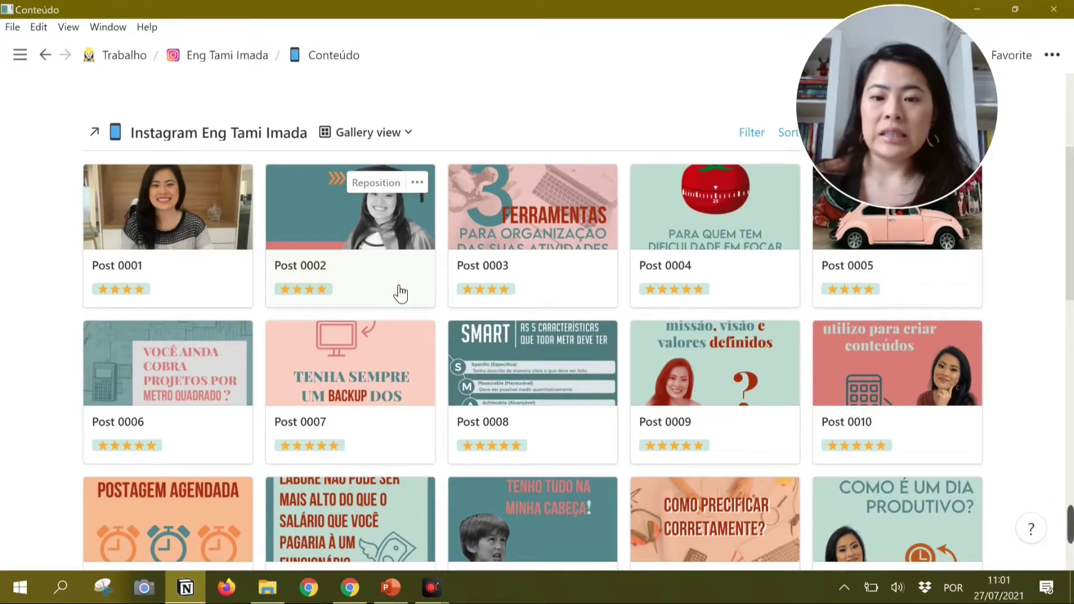
{"action": "scroll", "coordinate": [400, 292], "scroll_direction": "up", "scroll_amount": 3}
{"action": "scroll", "coordinate": [401, 290], "scroll_direction": "down", "scroll_amount": 2}
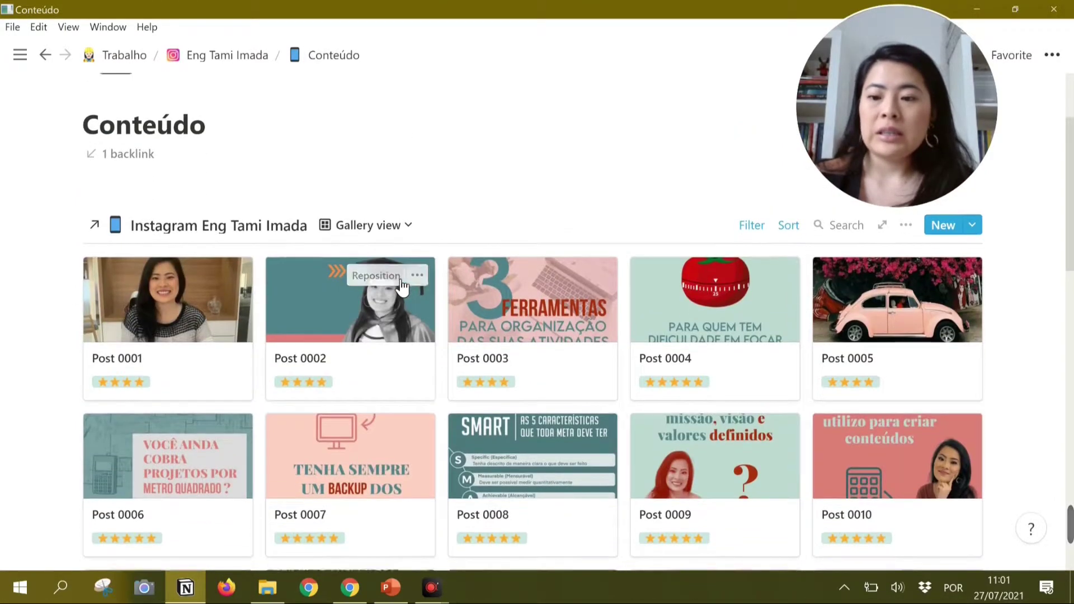
{"action": "scroll", "coordinate": [402, 287], "scroll_direction": "down", "scroll_amount": 1}
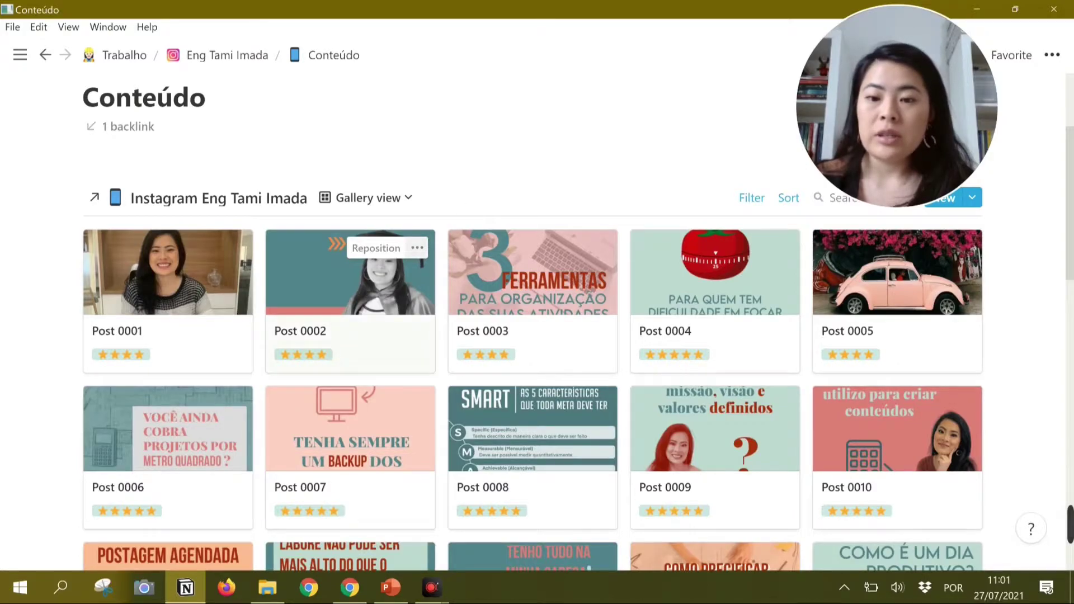
- Switch the Instagram database to the Produção view and look down the table to the last planned posts
{"action": "left_click", "coordinate": [411, 199]}
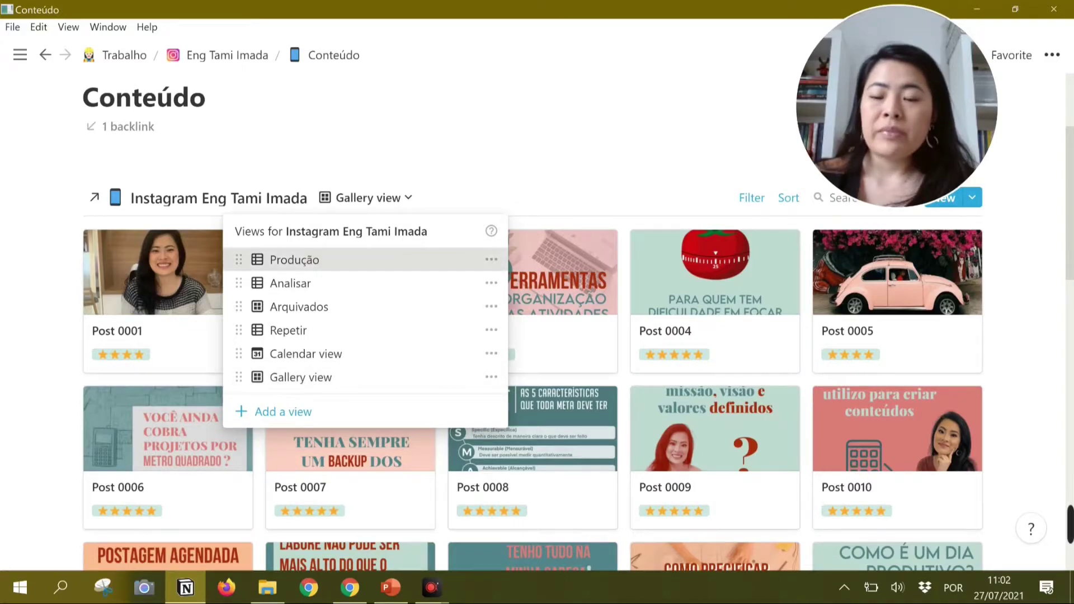
{"action": "left_click", "coordinate": [292, 260]}
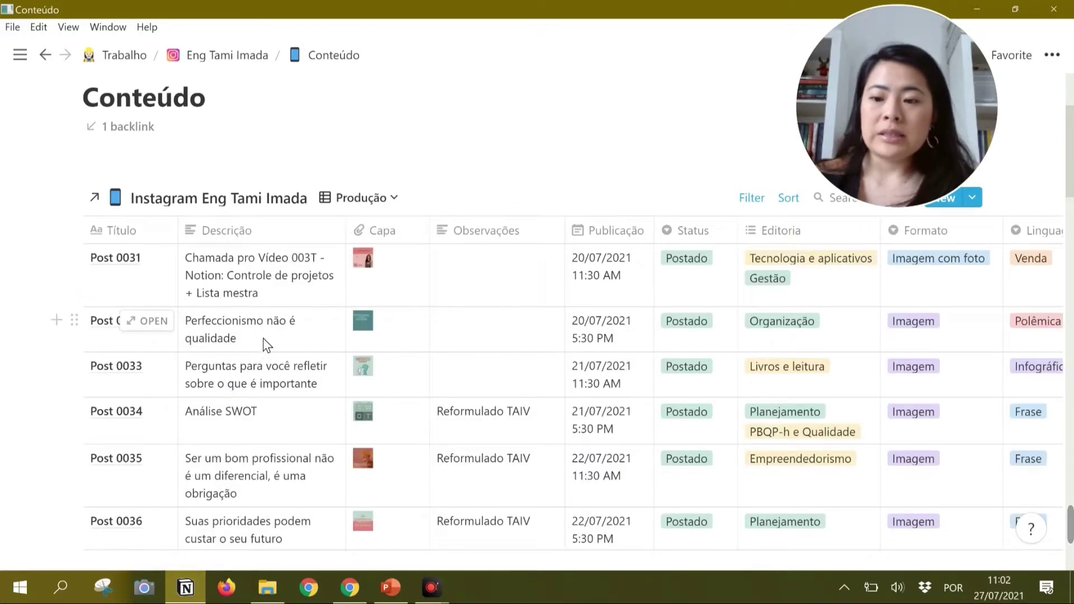
{"action": "scroll", "coordinate": [263, 338], "scroll_direction": "down", "scroll_amount": 5}
{"action": "scroll", "coordinate": [264, 337], "scroll_direction": "down", "scroll_amount": 15}
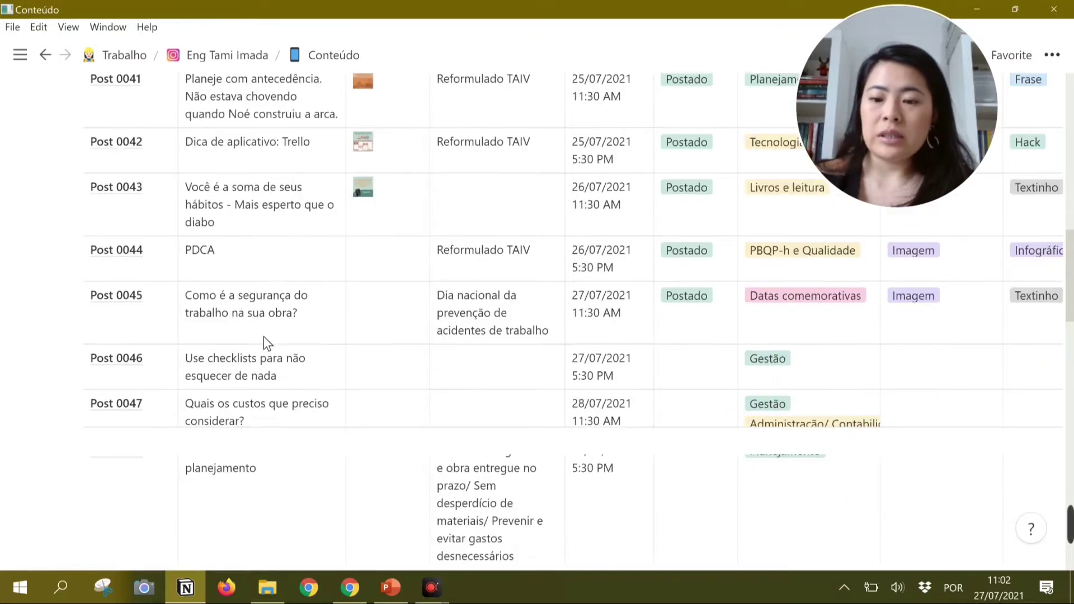
{"action": "scroll", "coordinate": [264, 336], "scroll_direction": "down", "scroll_amount": 10}
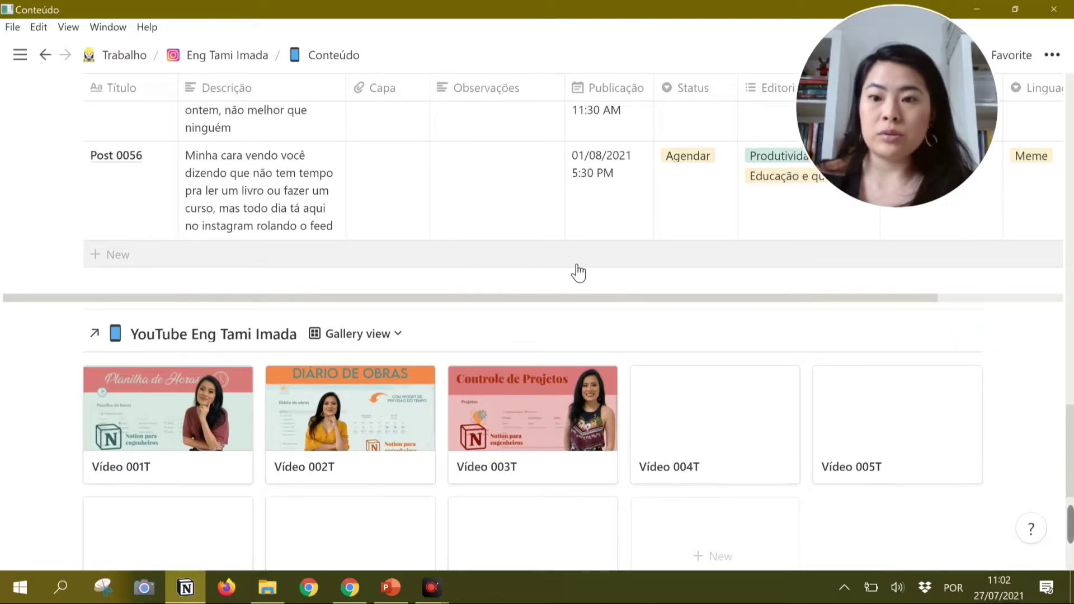
{"action": "scroll", "coordinate": [579, 272], "scroll_direction": "up", "scroll_amount": 3}
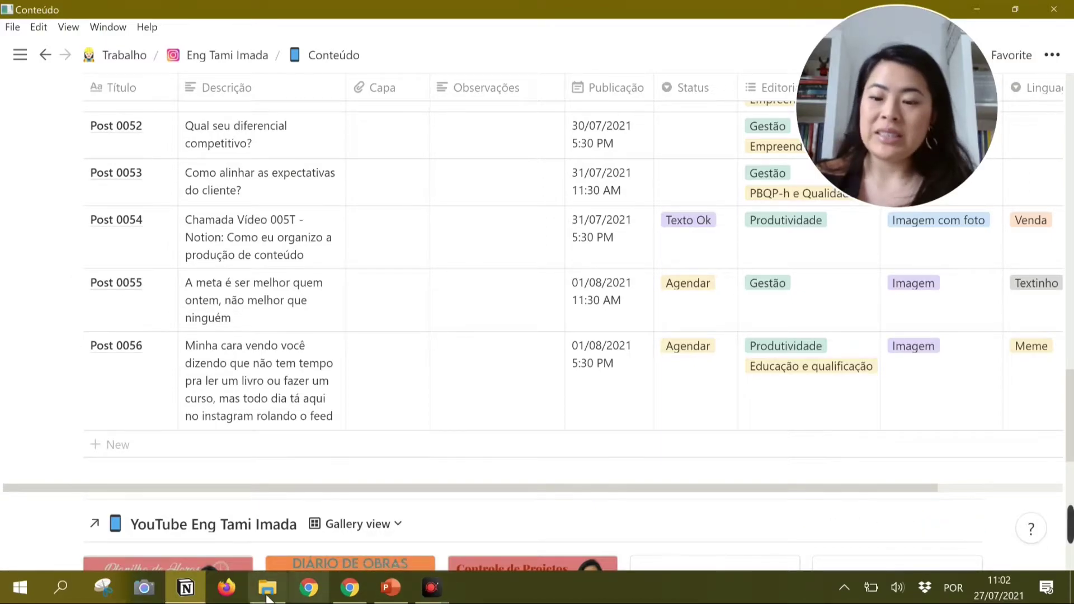
{"action": "mouse_move", "coordinate": [265, 598]}
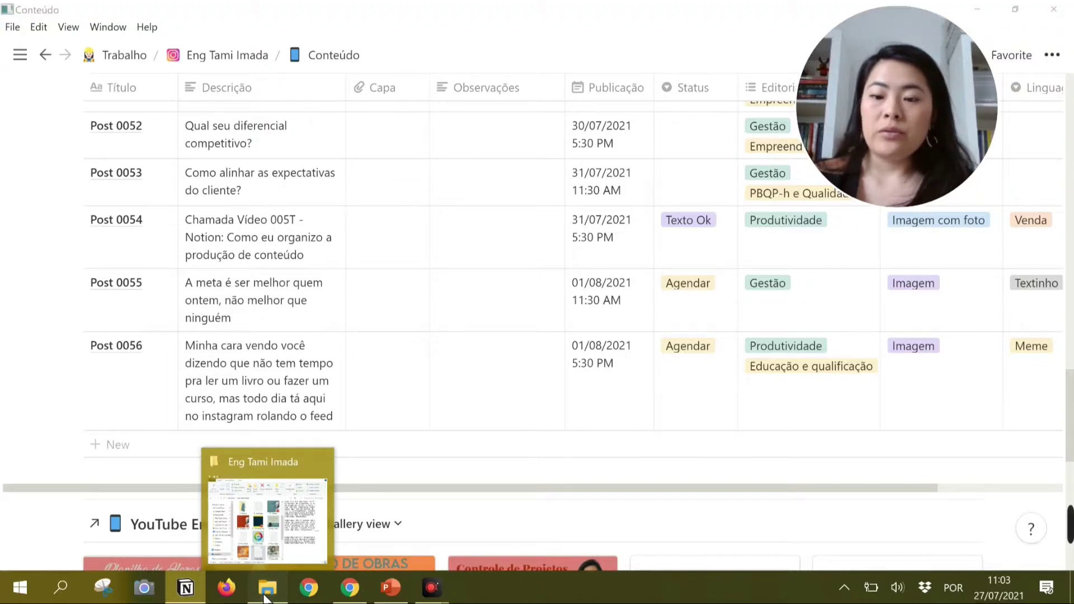
{"action": "left_click", "coordinate": [265, 596]}
{"action": "left_click_drag", "start_coordinate": [718, 12], "coordinate": [384, 12]}
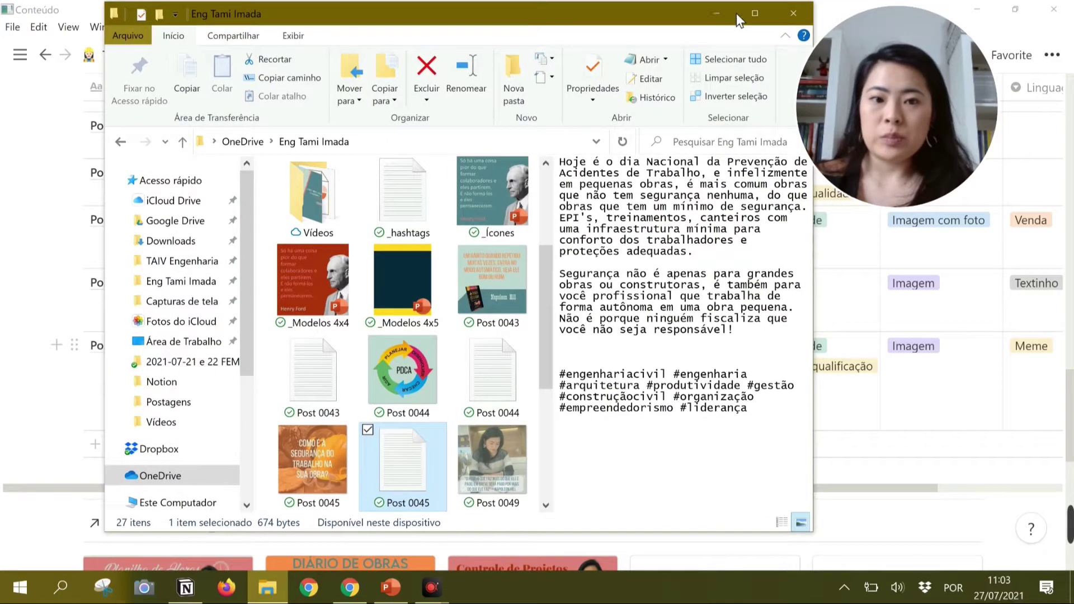
{"action": "left_click", "coordinate": [753, 13]}
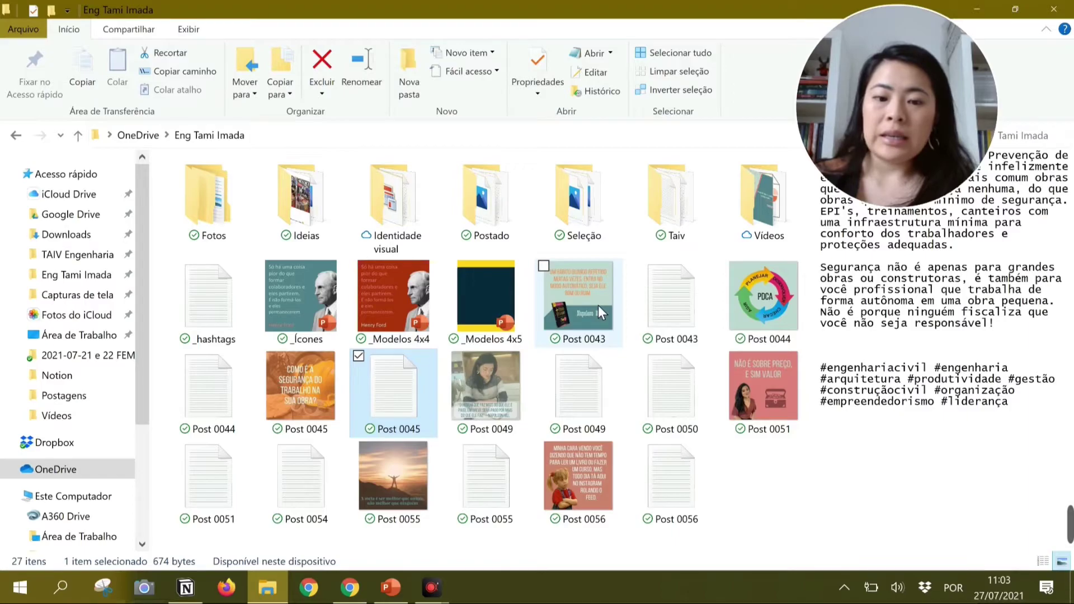
- Move the image and text files of Post 0043, Post 0044 and Post 0045 into the Postado folder
{"action": "left_click", "coordinate": [686, 317]}
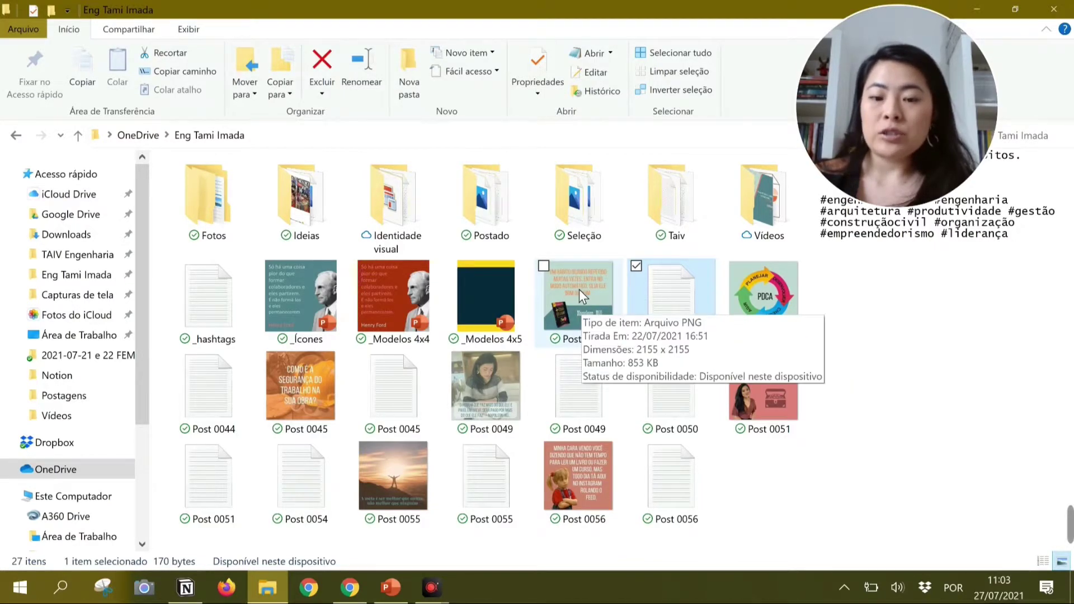
{"action": "left_click", "coordinate": [586, 308]}
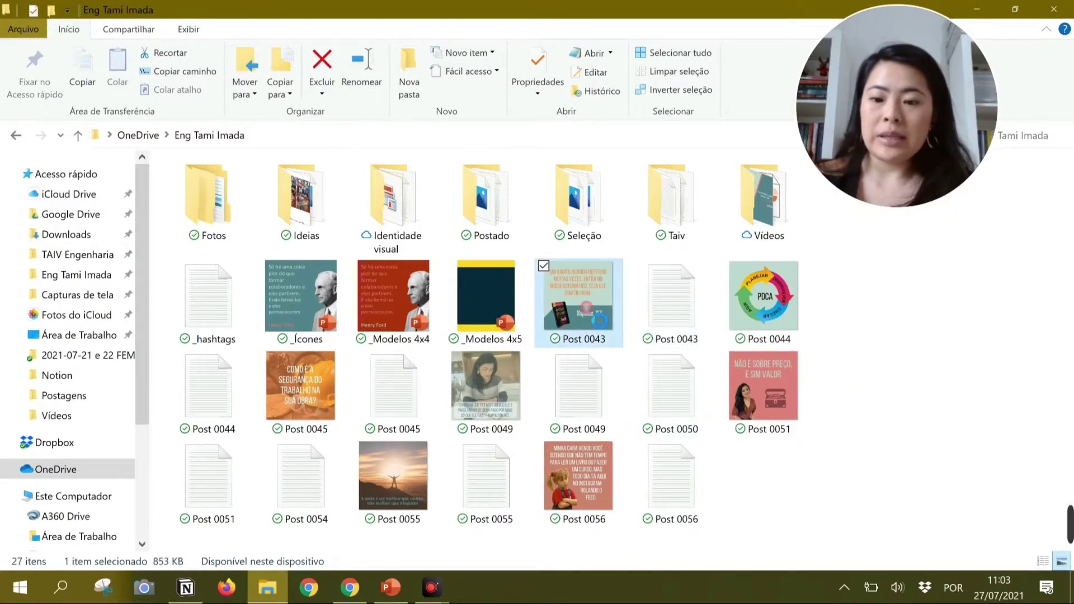
{"action": "left_click", "coordinate": [405, 398], "text": "shift"}
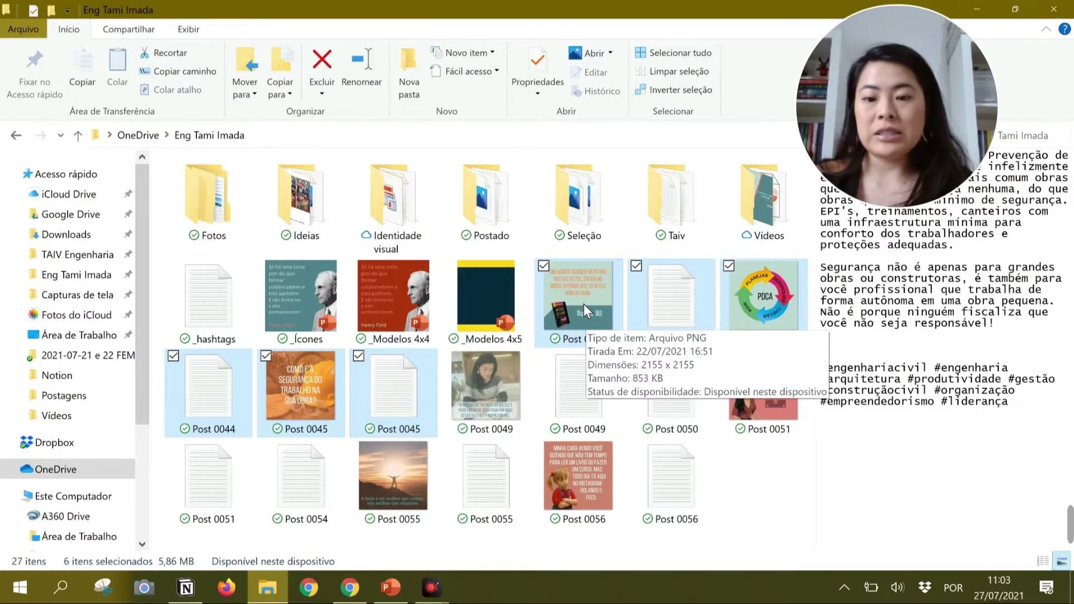
{"action": "left_click_drag", "start_coordinate": [583, 303], "coordinate": [492, 206]}
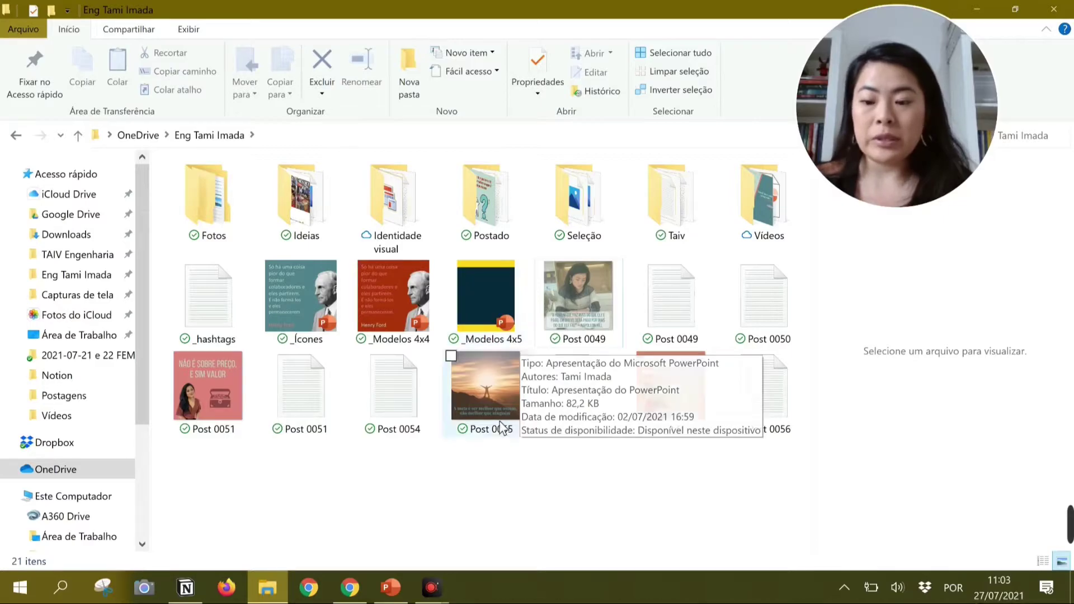
- Switch to the _Modelos 4x4 presentation in PowerPoint and try to expand the 0001-0020 slide section
{"action": "left_click", "coordinate": [396, 584]}
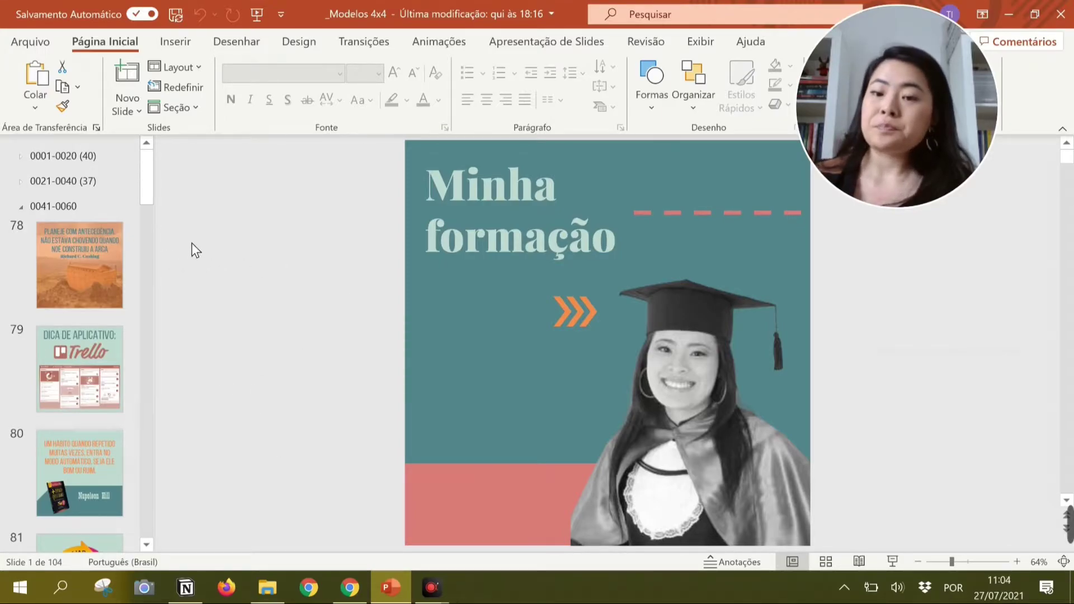
{"action": "left_click", "coordinate": [21, 156]}
{"action": "left_click", "coordinate": [21, 156]}
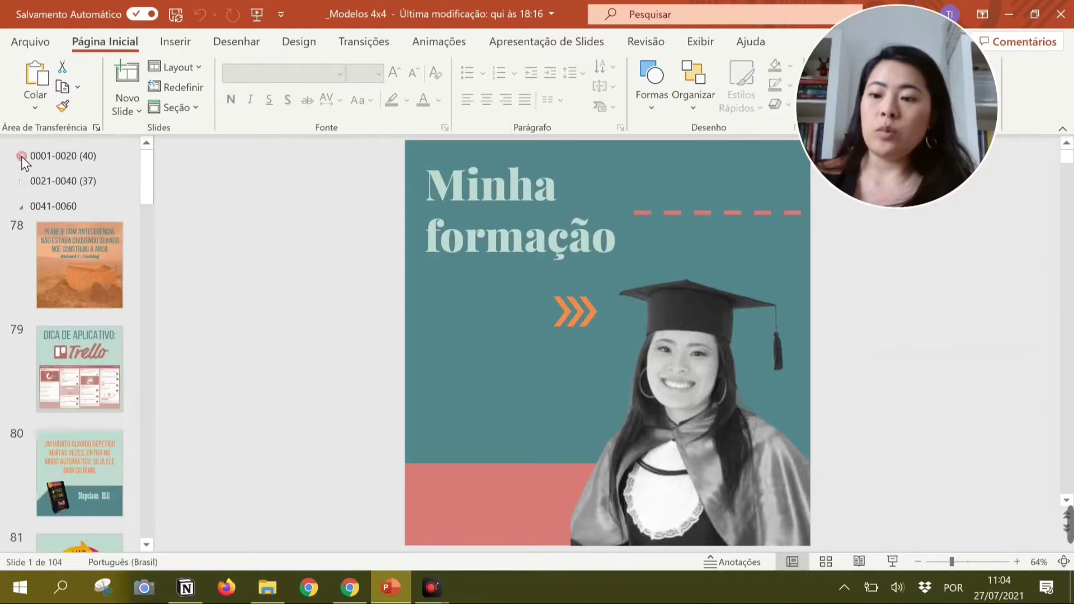
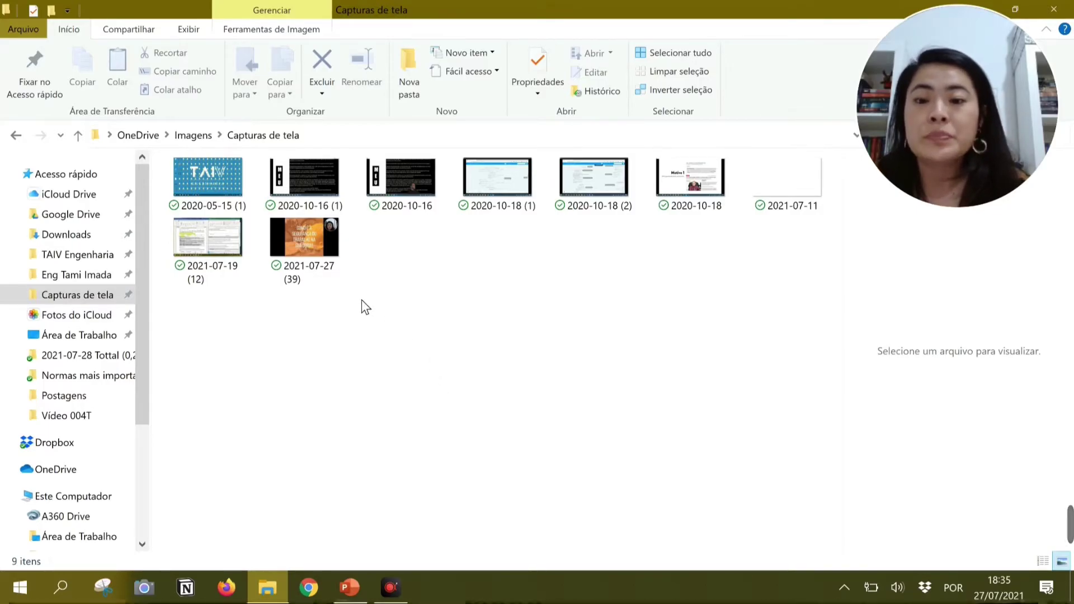
{"action": "mouse_move", "coordinate": [322, 266]}
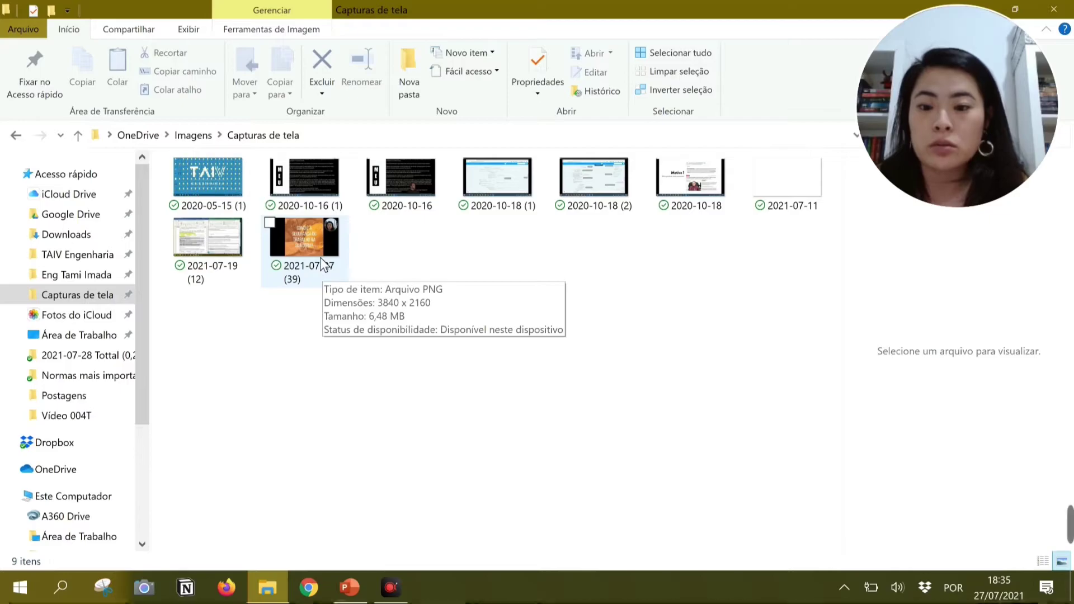
{"action": "left_click", "coordinate": [318, 254]}
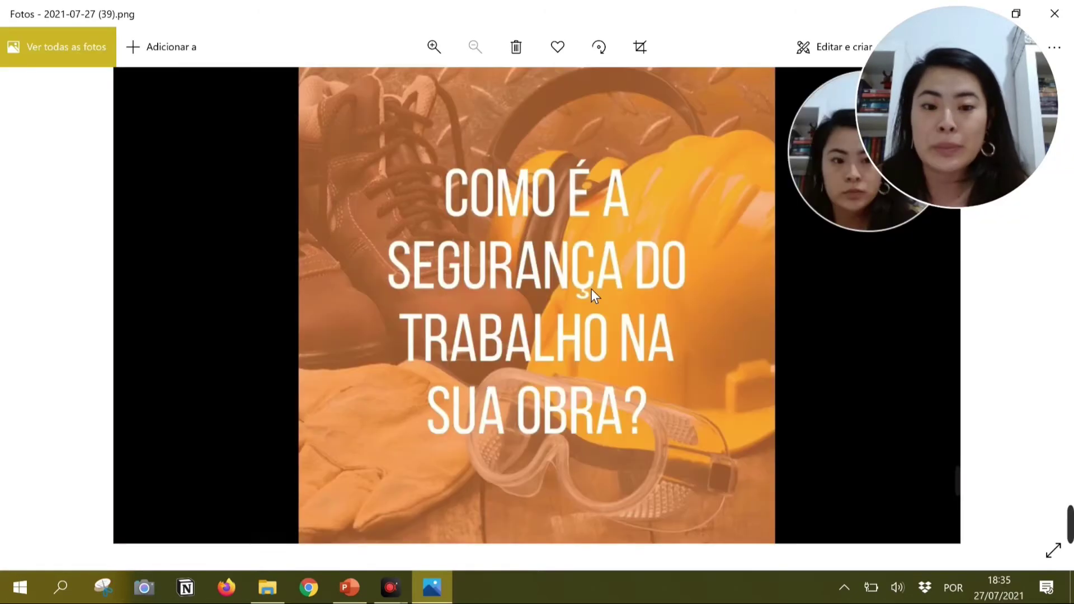
{"action": "left_click", "coordinate": [647, 51]}
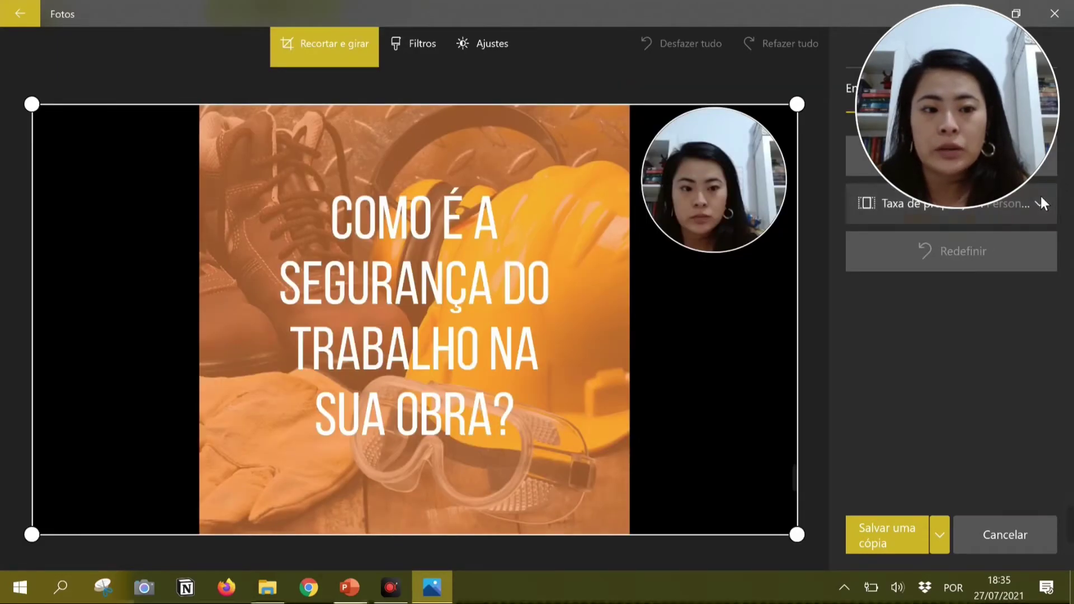
{"action": "left_click", "coordinate": [1040, 202]}
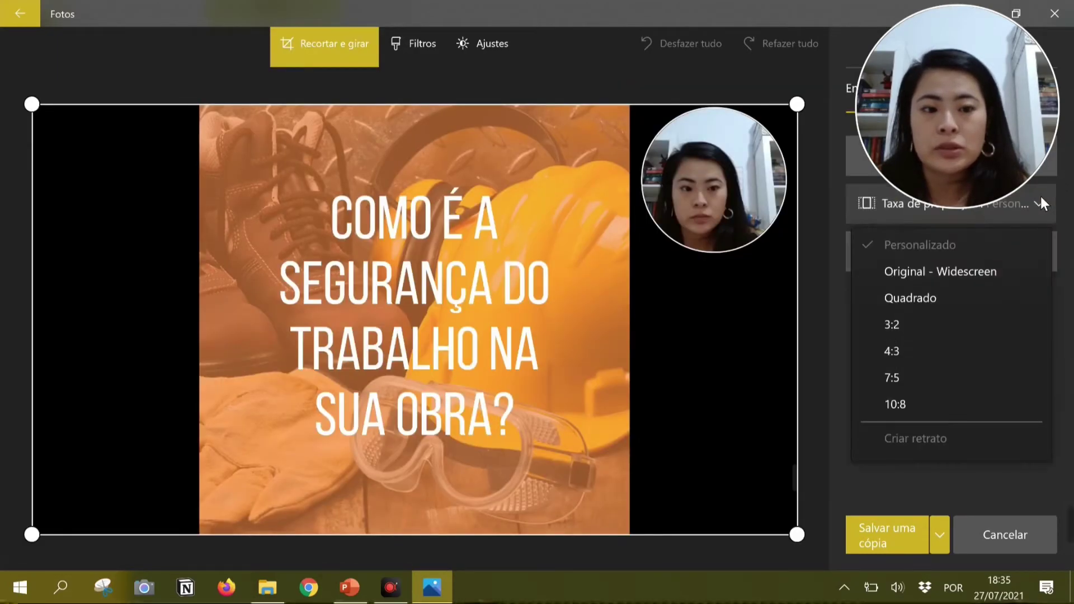
{"action": "left_click", "coordinate": [940, 305]}
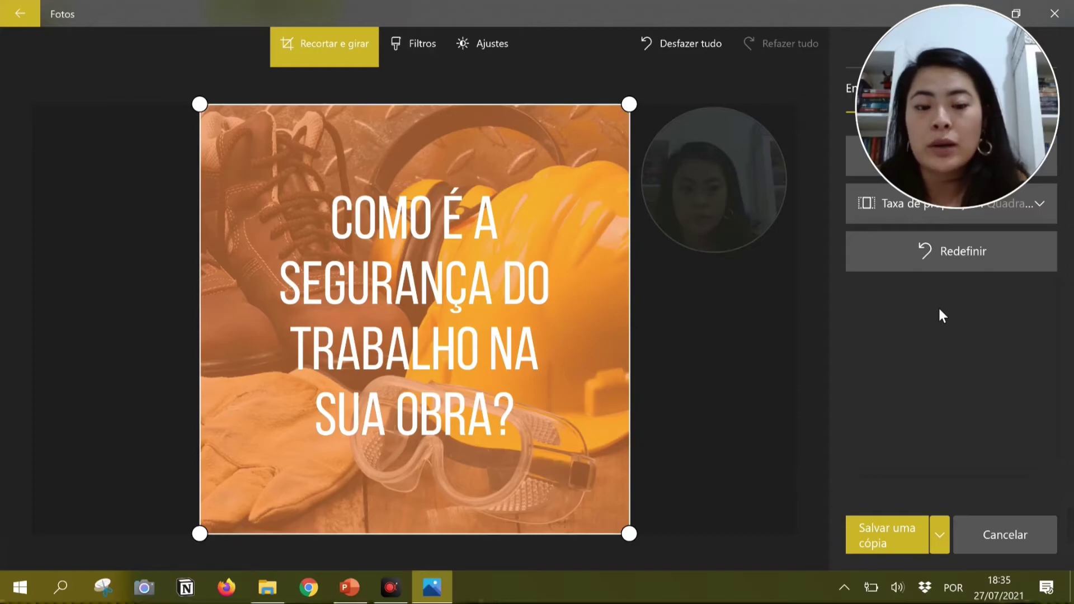
{"action": "left_click", "coordinate": [941, 535]}
{"action": "left_click", "coordinate": [902, 502]}
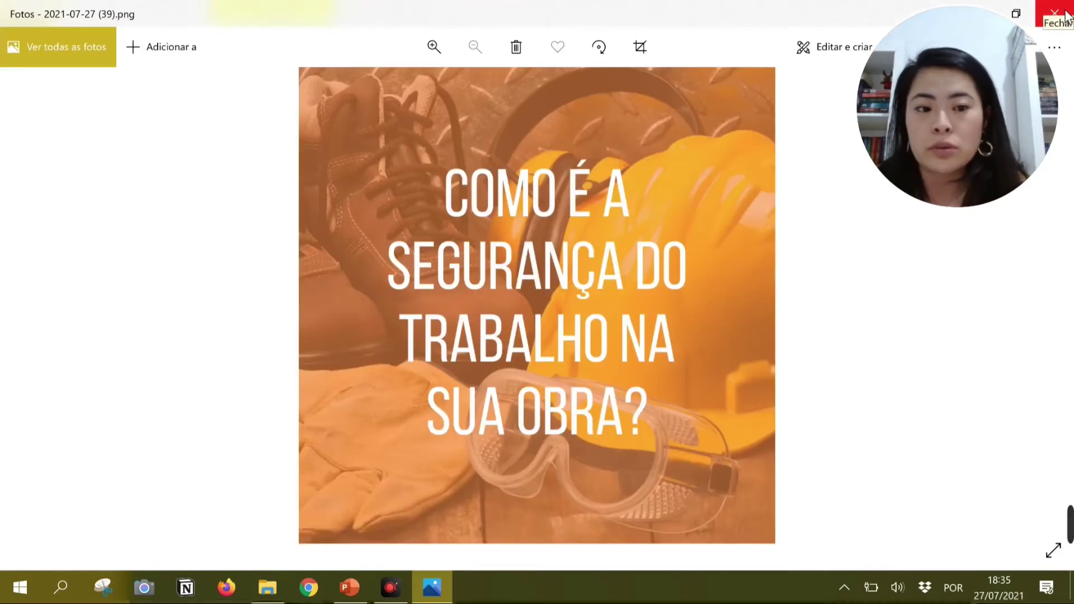
{"action": "left_click", "coordinate": [1067, 17]}
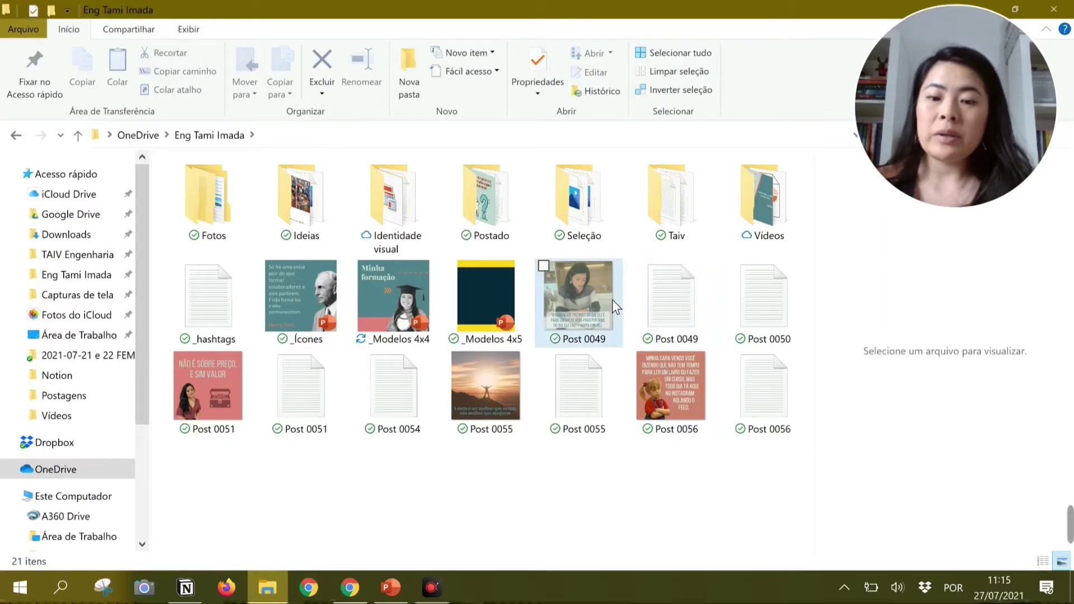
- Preview the _hashtags file and the Post 0049 files, and open the Post 0049 caption text in Notepad
{"action": "left_click", "coordinate": [588, 294]}
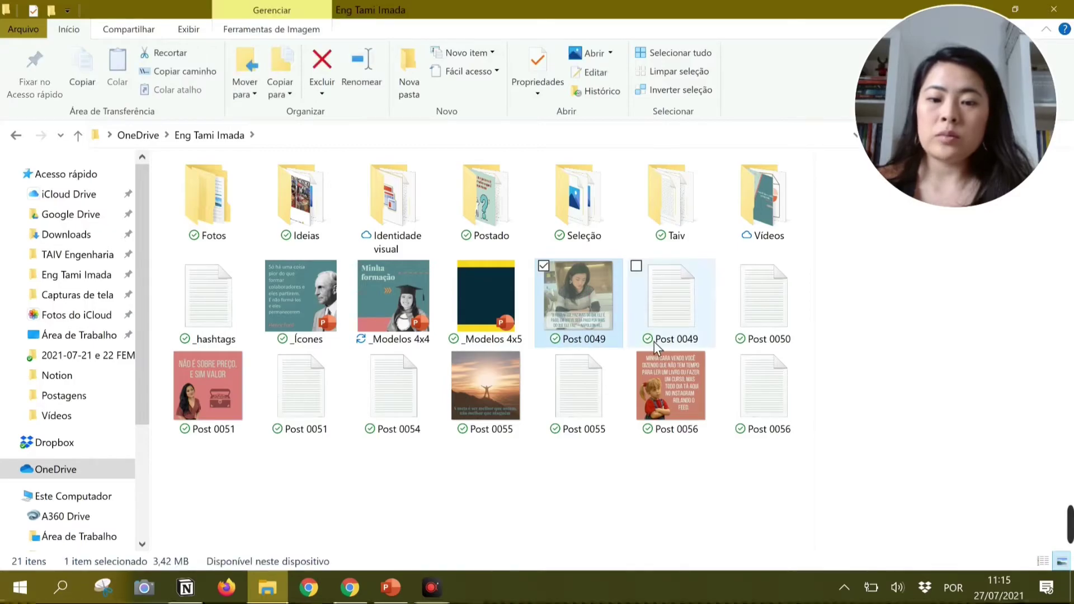
{"action": "left_click", "coordinate": [669, 342]}
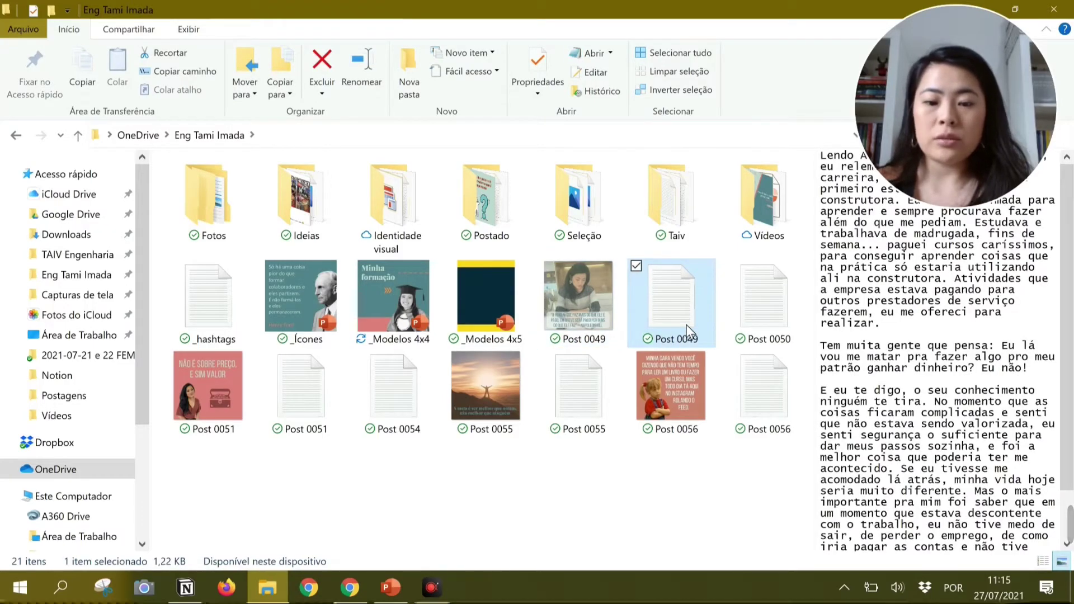
{"action": "left_click", "coordinate": [199, 317]}
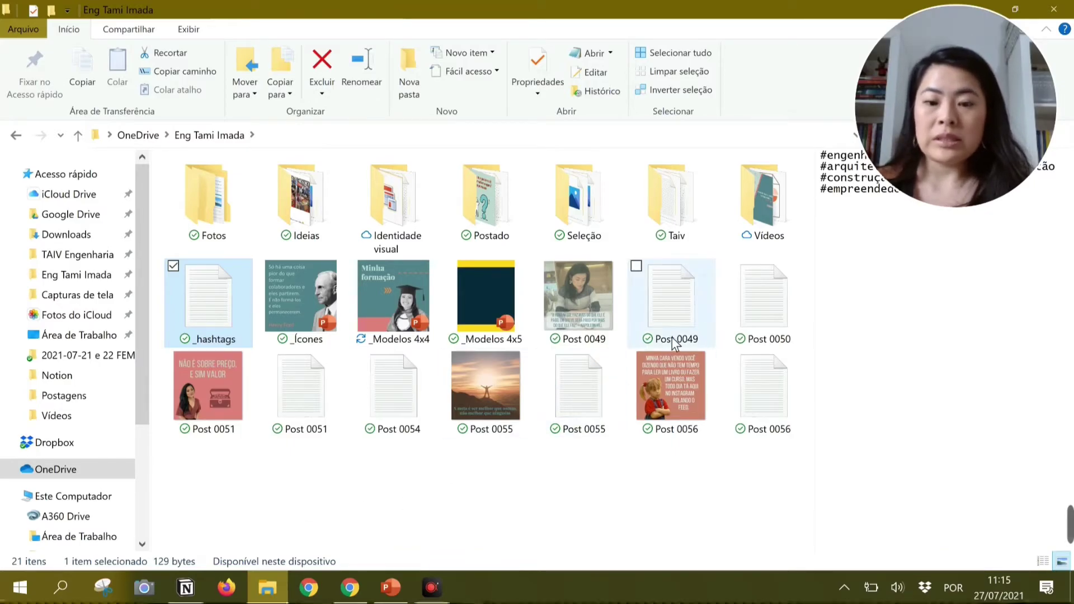
{"action": "left_click", "coordinate": [675, 313]}
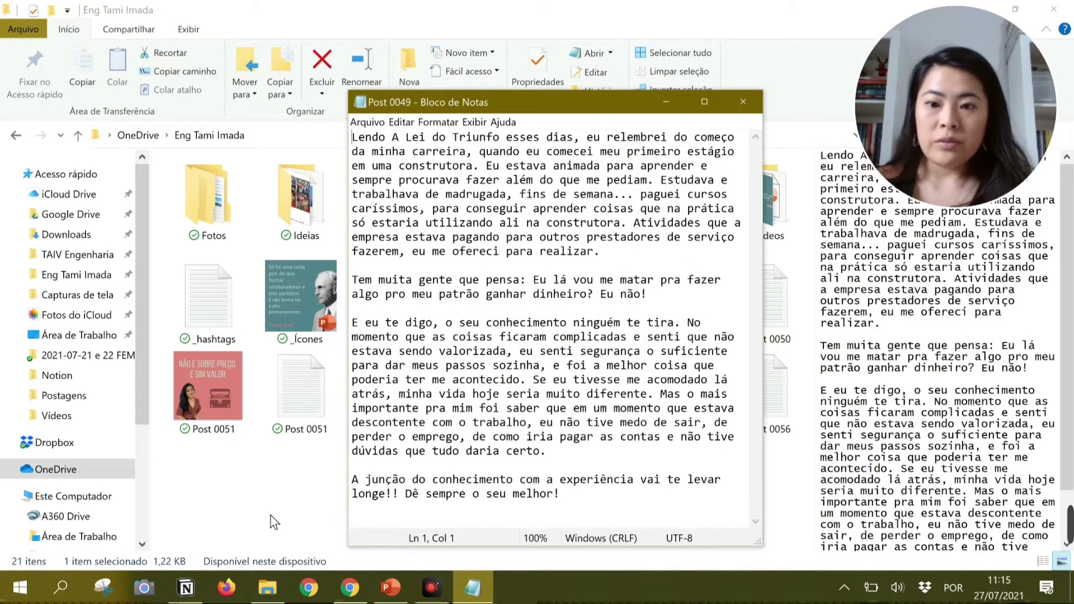
- Switch back to Notion's Conteúdo page and locate the Post 0049 row in the Produção table
{"action": "mouse_move", "coordinate": [191, 588]}
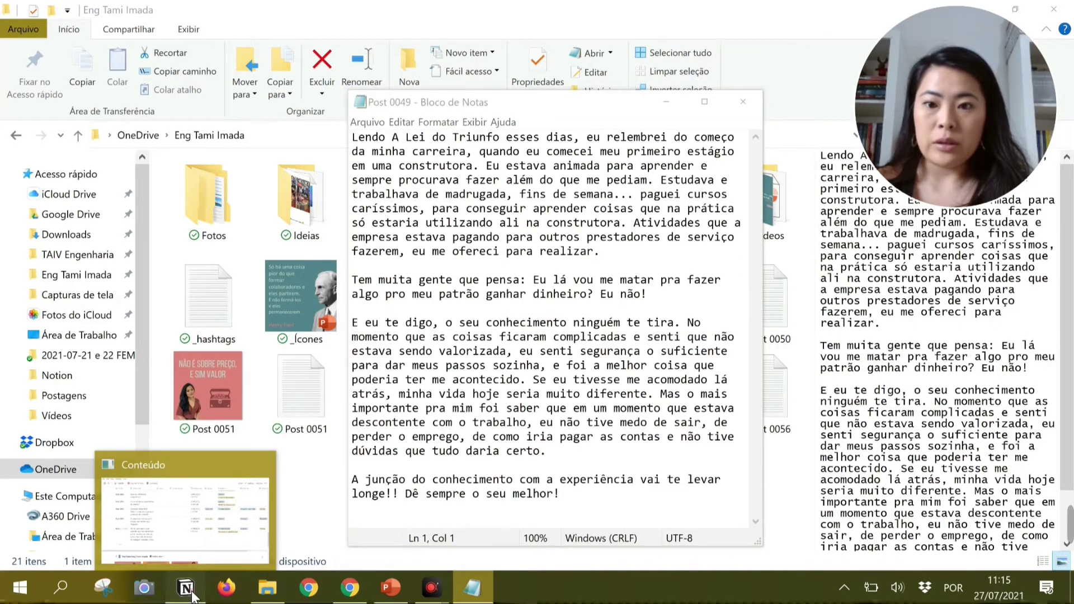
{"action": "left_click", "coordinate": [221, 534]}
{"action": "scroll", "coordinate": [330, 351], "scroll_direction": "up", "scroll_amount": 2}
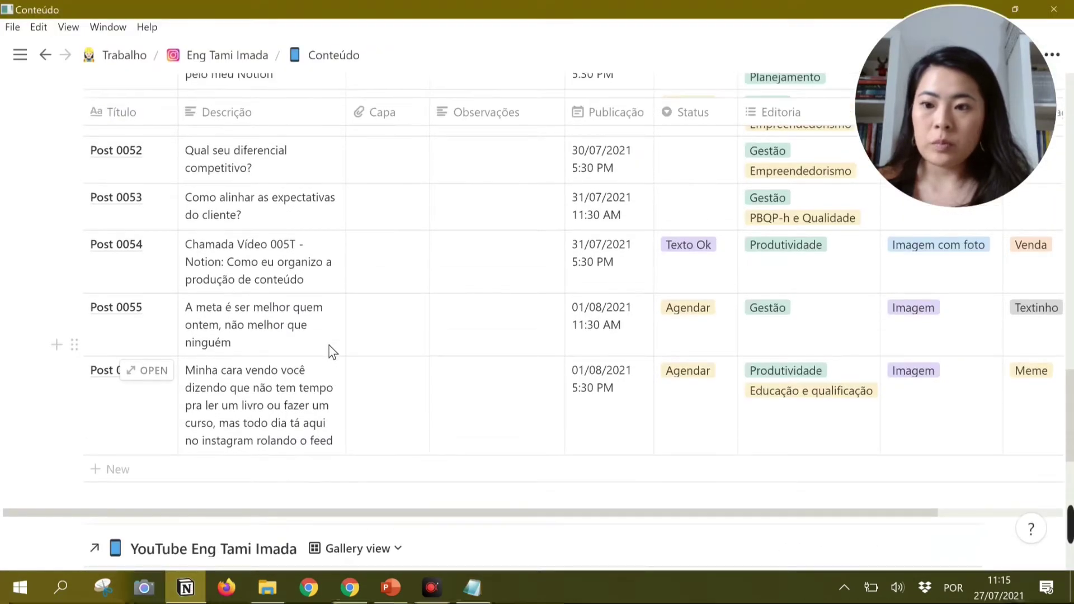
{"action": "scroll", "coordinate": [330, 352], "scroll_direction": "up", "scroll_amount": 3}
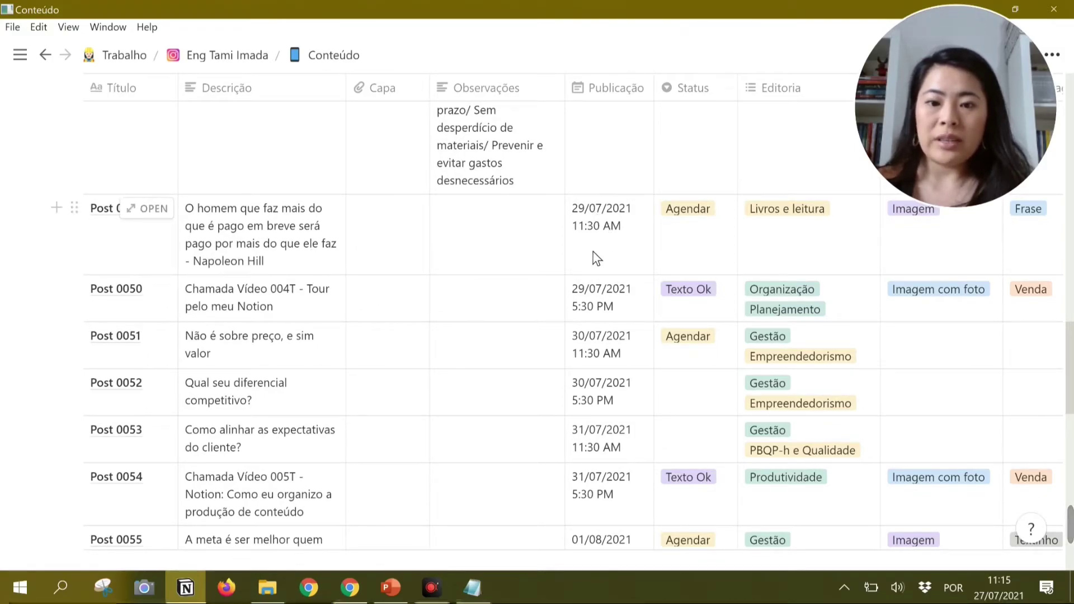
- Switch to Creator Studio in Chrome and start a new Instagram feed publication
{"action": "left_click", "coordinate": [347, 591]}
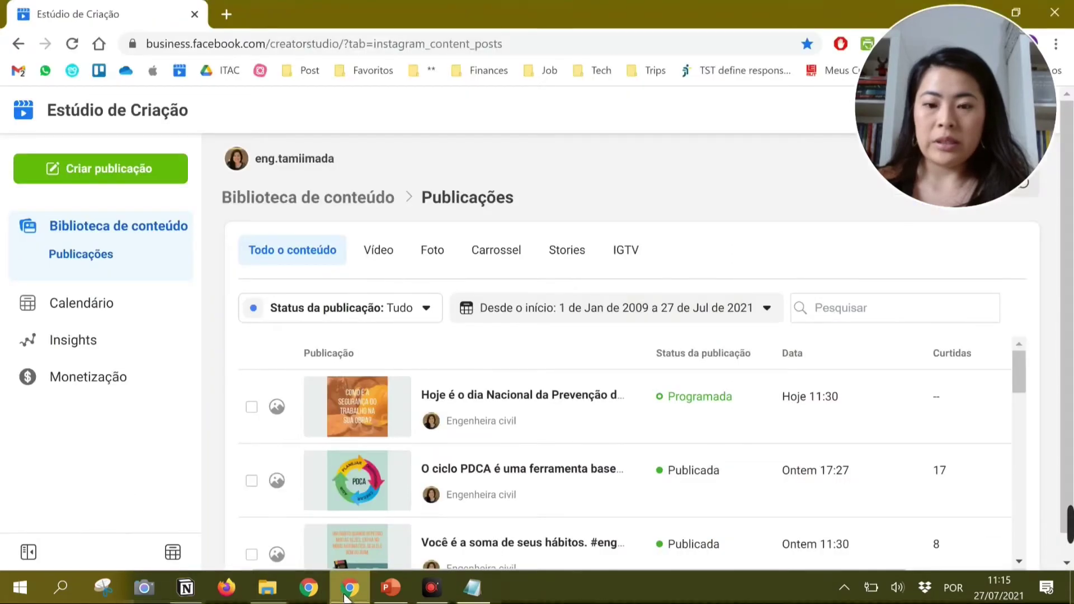
{"action": "left_click", "coordinate": [166, 174]}
{"action": "left_click", "coordinate": [157, 211]}
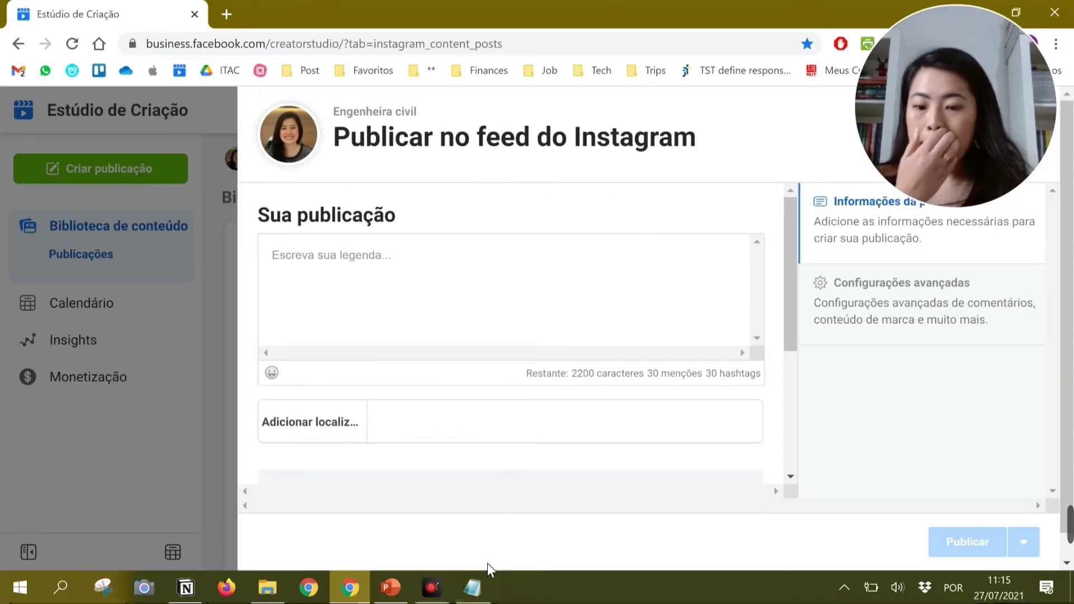
- Copy the entire Post 0049 caption from Notepad, close the file, and paste the text as the publication's caption
{"action": "left_click", "coordinate": [485, 594]}
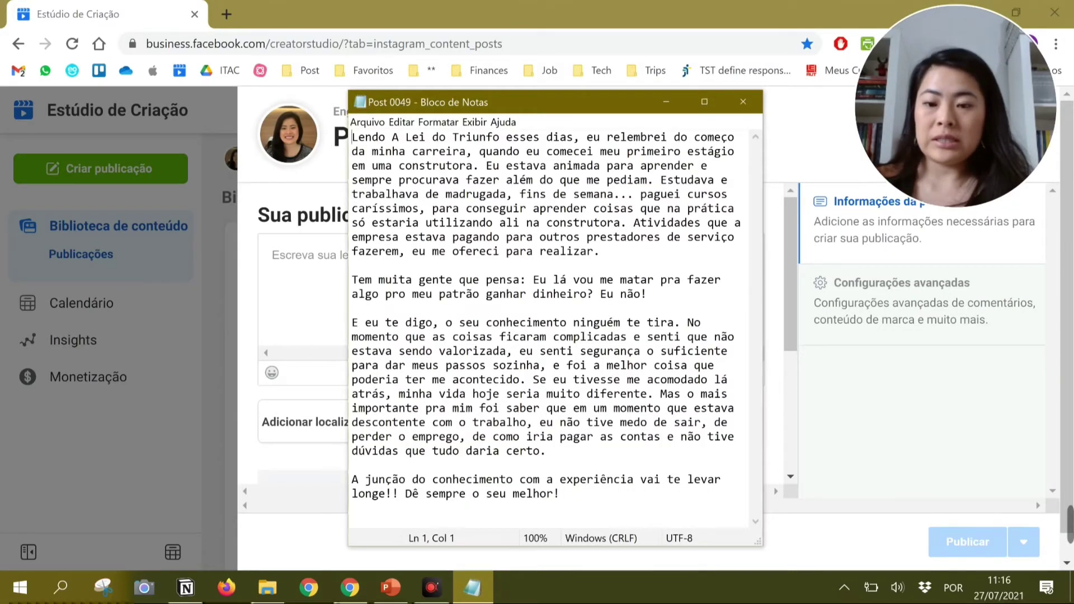
{"action": "key", "text": "ctrl+a"}
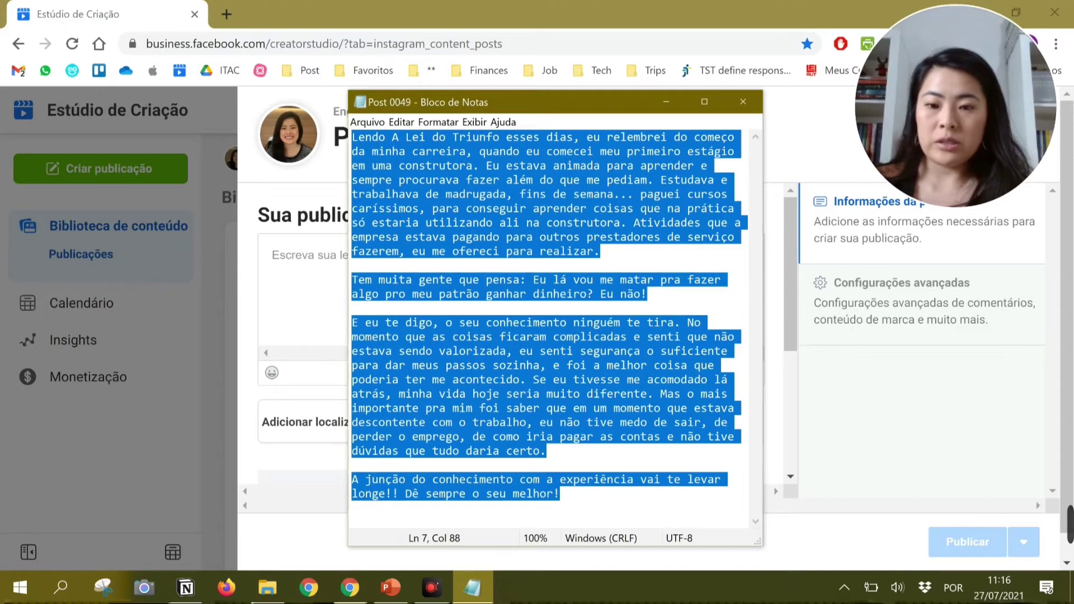
{"action": "left_click", "coordinate": [743, 101]}
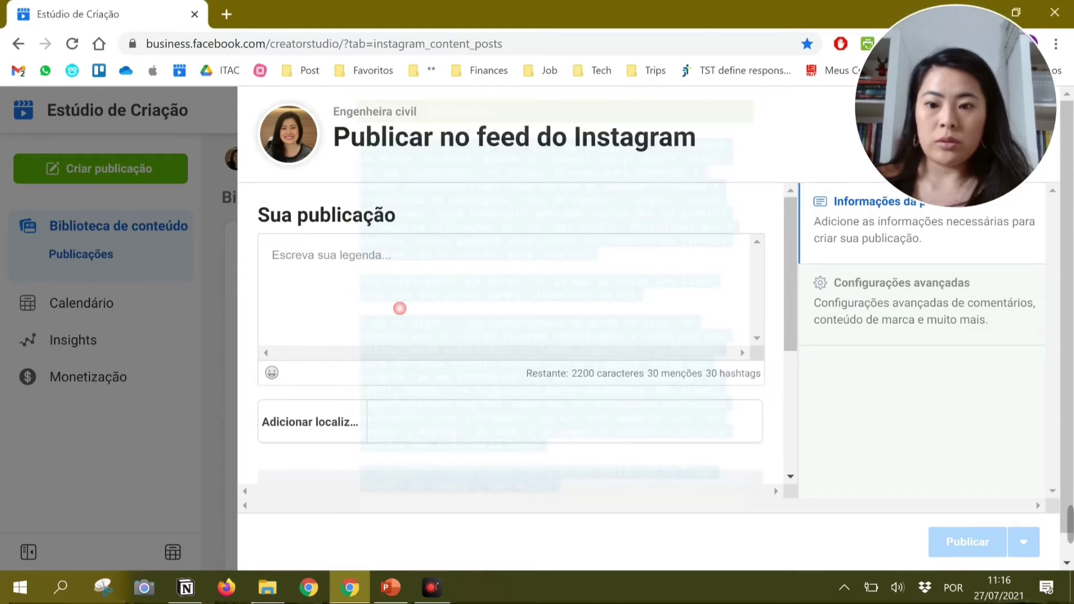
{"action": "left_click", "coordinate": [387, 307]}
{"action": "key", "text": "ctrl+v"}
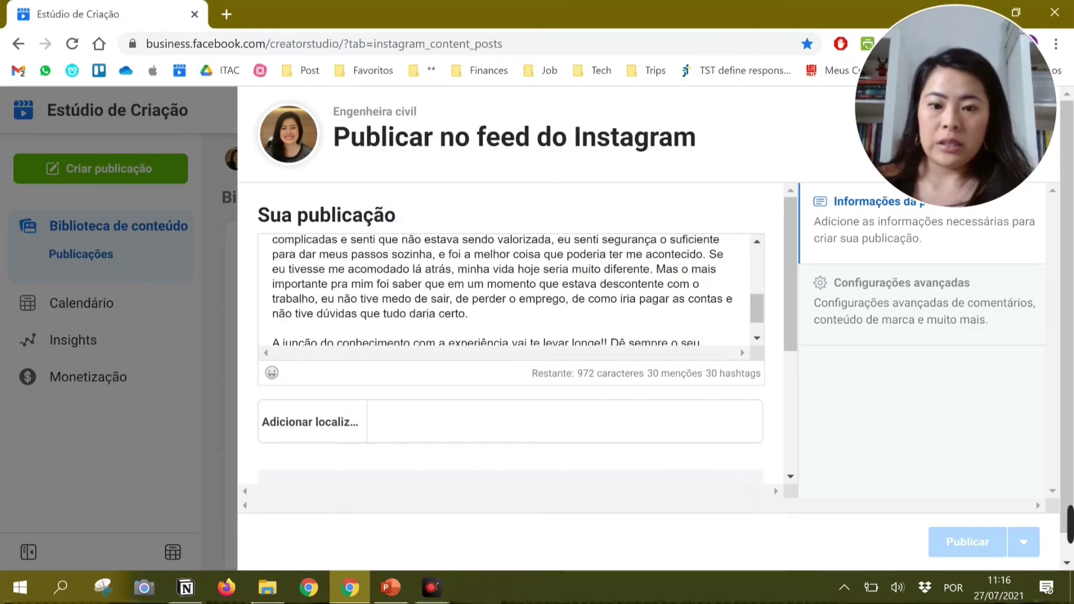
- Upload the Post 0049 PNG image from the computer as the publication's content
{"action": "left_click_drag", "start_coordinate": [791, 305], "coordinate": [787, 402]}
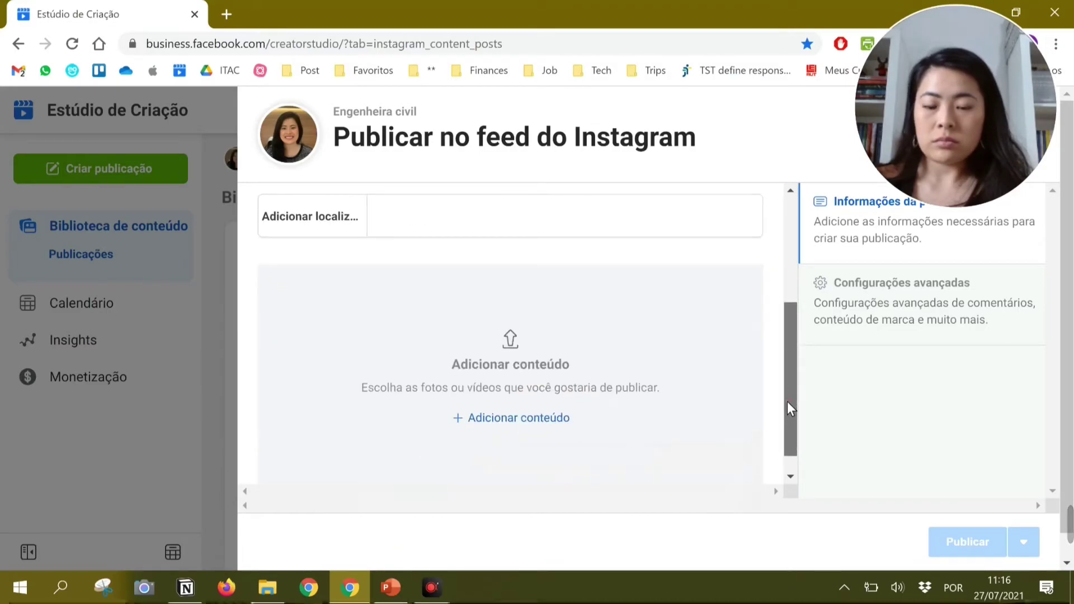
{"action": "left_click", "coordinate": [518, 426]}
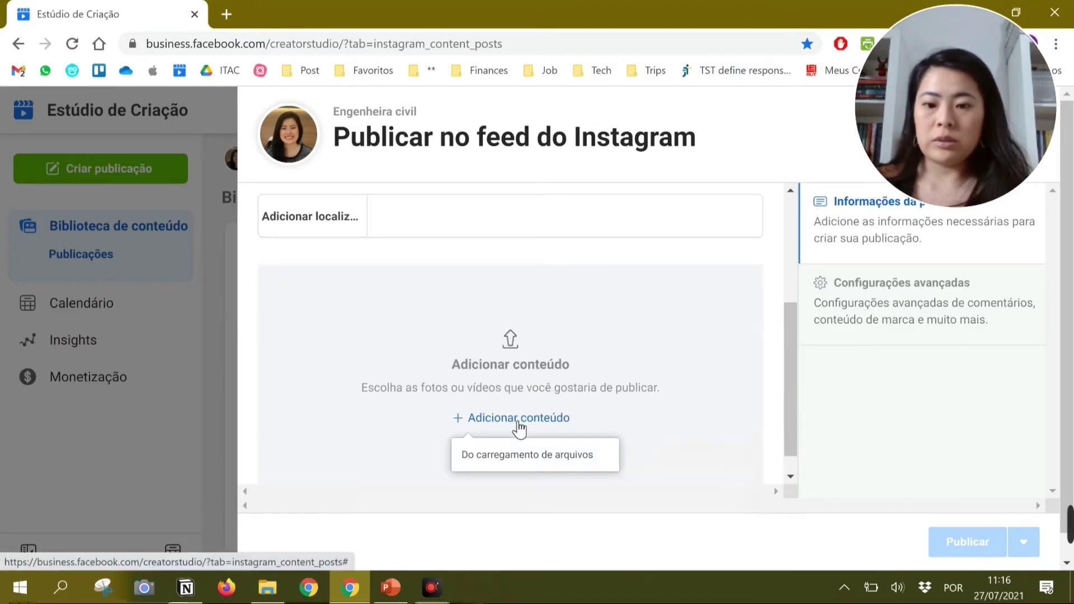
{"action": "left_click", "coordinate": [514, 454]}
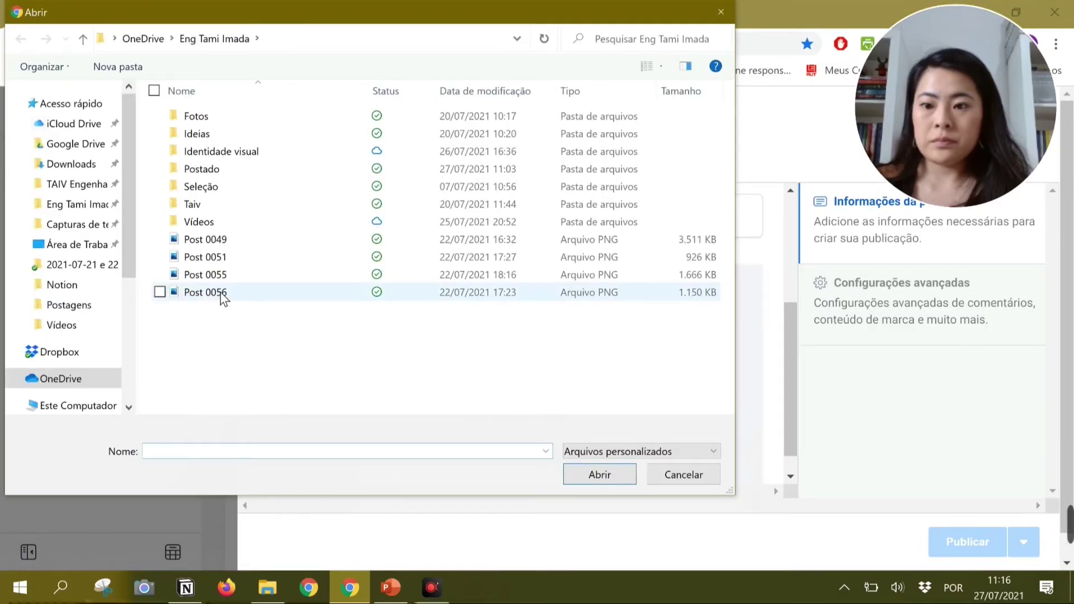
{"action": "left_click", "coordinate": [238, 246]}
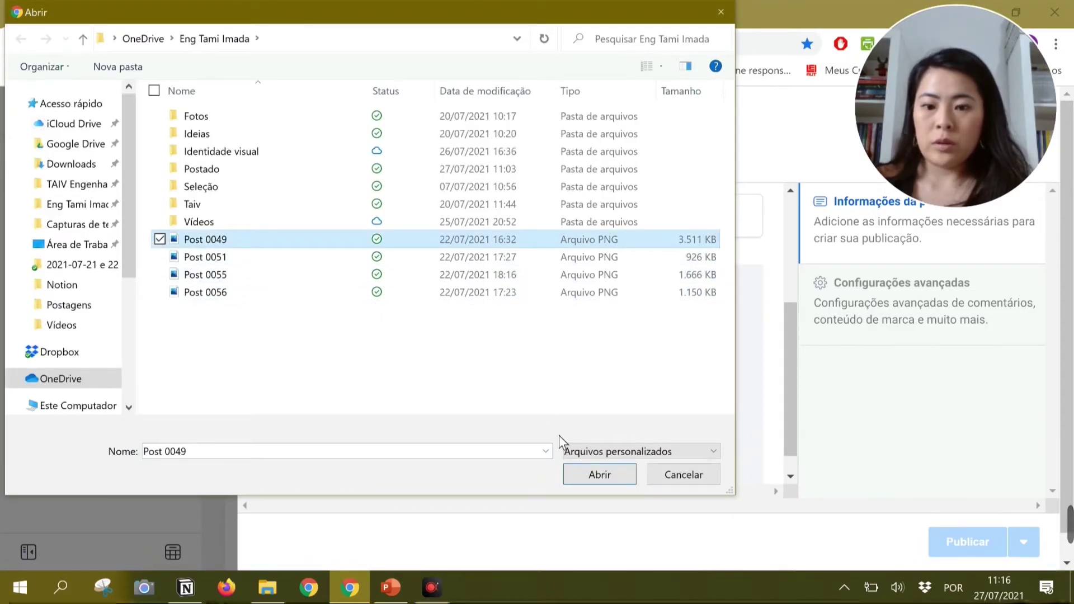
{"action": "left_click", "coordinate": [598, 483]}
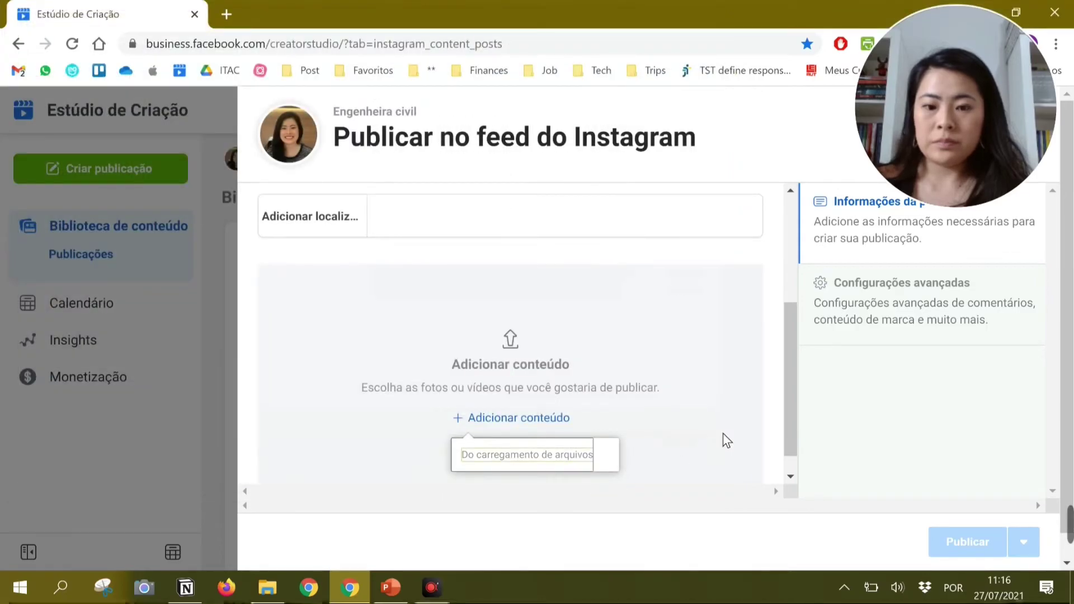
{"action": "left_click_drag", "start_coordinate": [790, 382], "coordinate": [791, 405]}
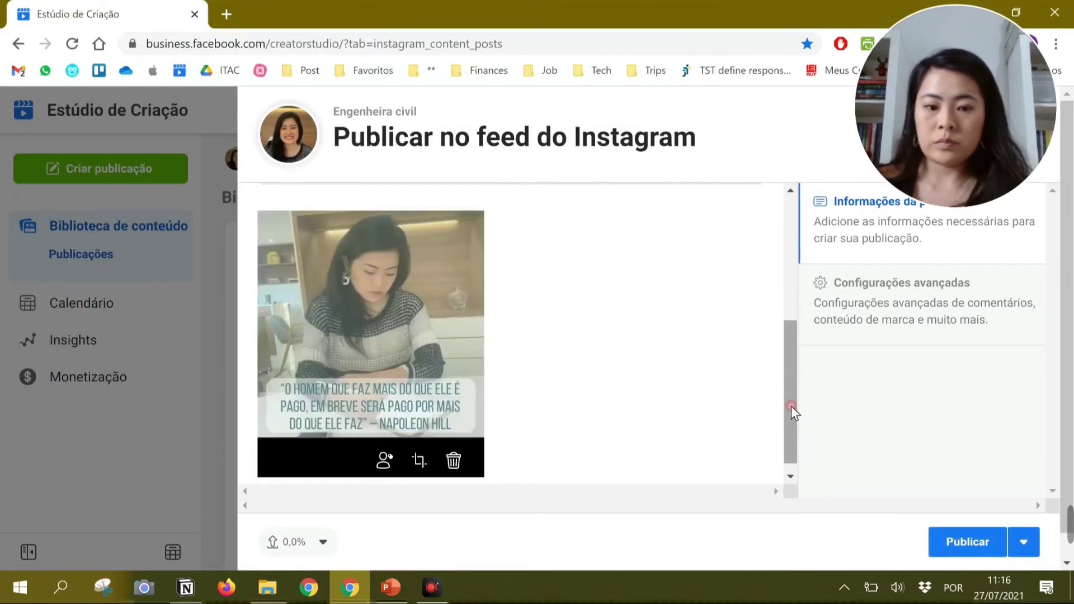
- Schedule the publication for 29/7/2021 at 11:30 instead of publishing it immediately
{"action": "left_click", "coordinate": [1034, 554]}
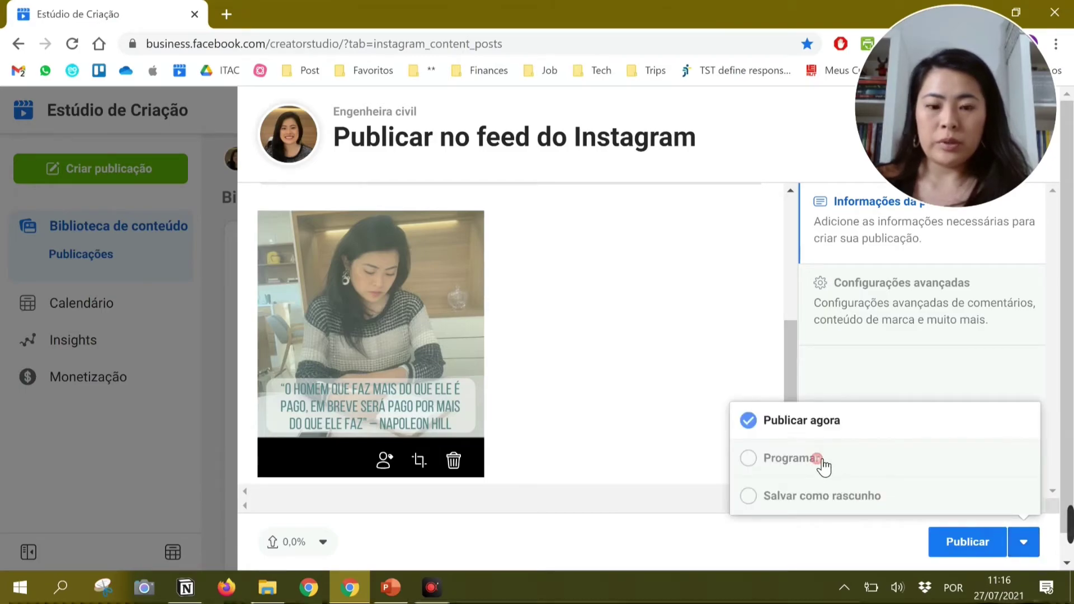
{"action": "left_click", "coordinate": [821, 460]}
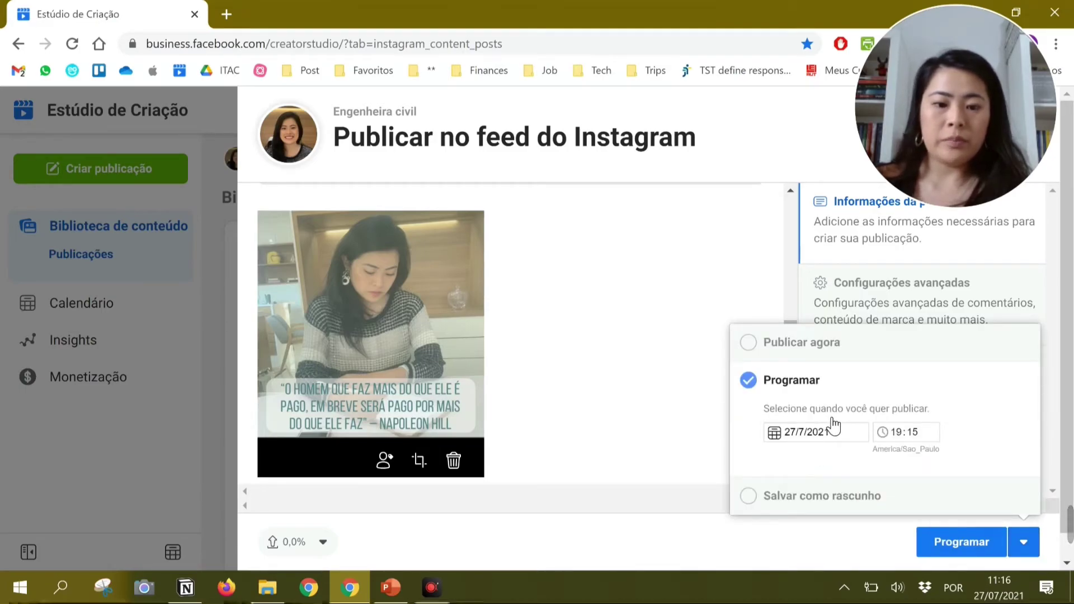
{"action": "left_click", "coordinate": [816, 432]}
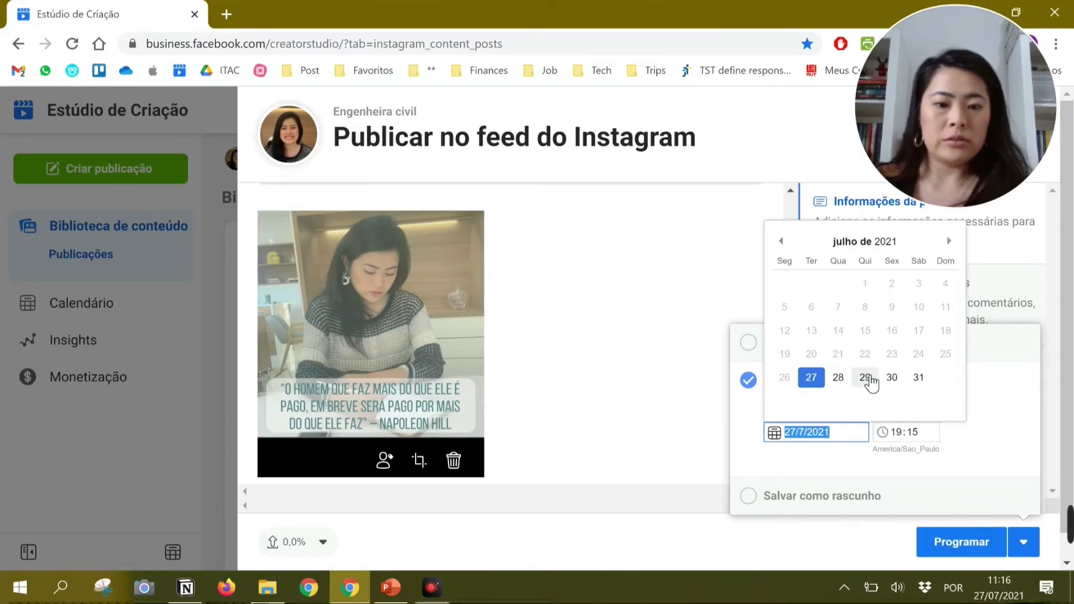
{"action": "left_click", "coordinate": [866, 376]}
{"action": "left_click", "coordinate": [898, 432]}
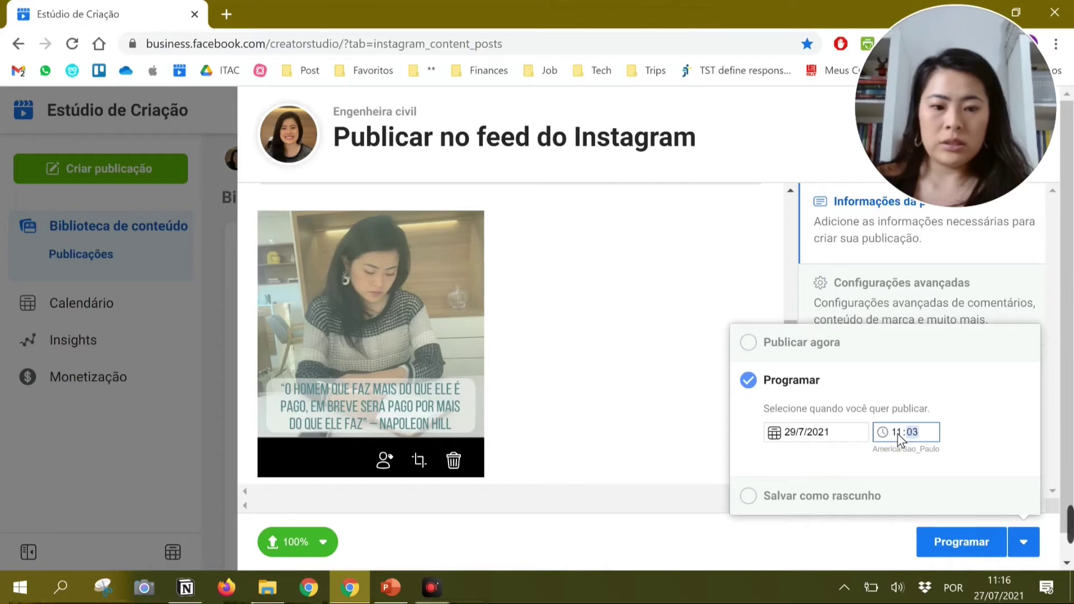
{"action": "left_click", "coordinate": [951, 541]}
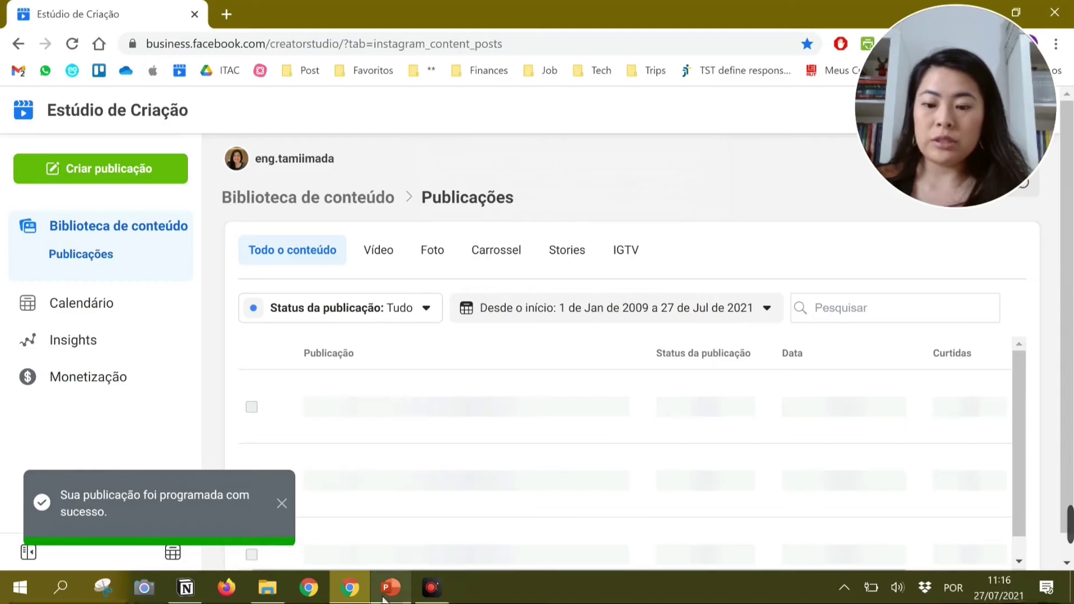
- In File Explorer, move the Post 0049 image and text files into the Postado folder
{"action": "left_click", "coordinate": [268, 593]}
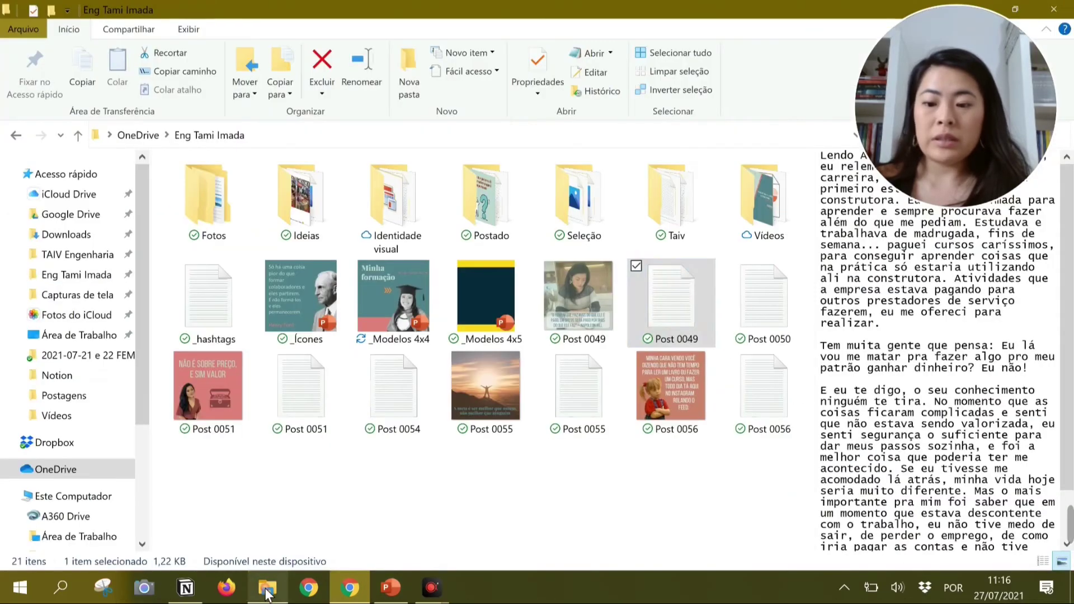
{"action": "left_click", "coordinate": [567, 309], "text": "ctrl"}
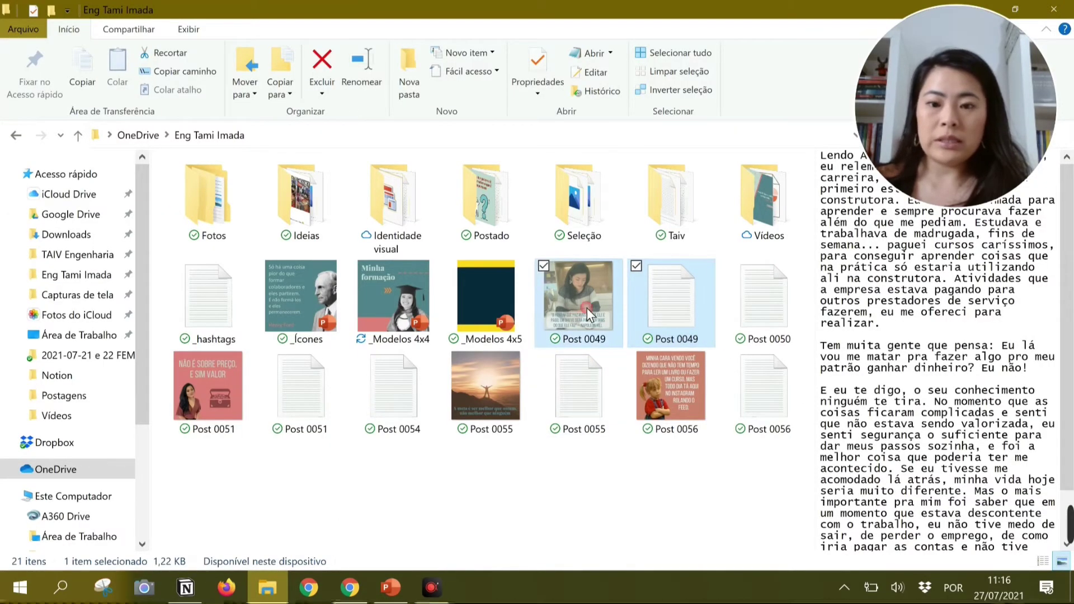
{"action": "left_click_drag", "start_coordinate": [591, 308], "coordinate": [494, 208]}
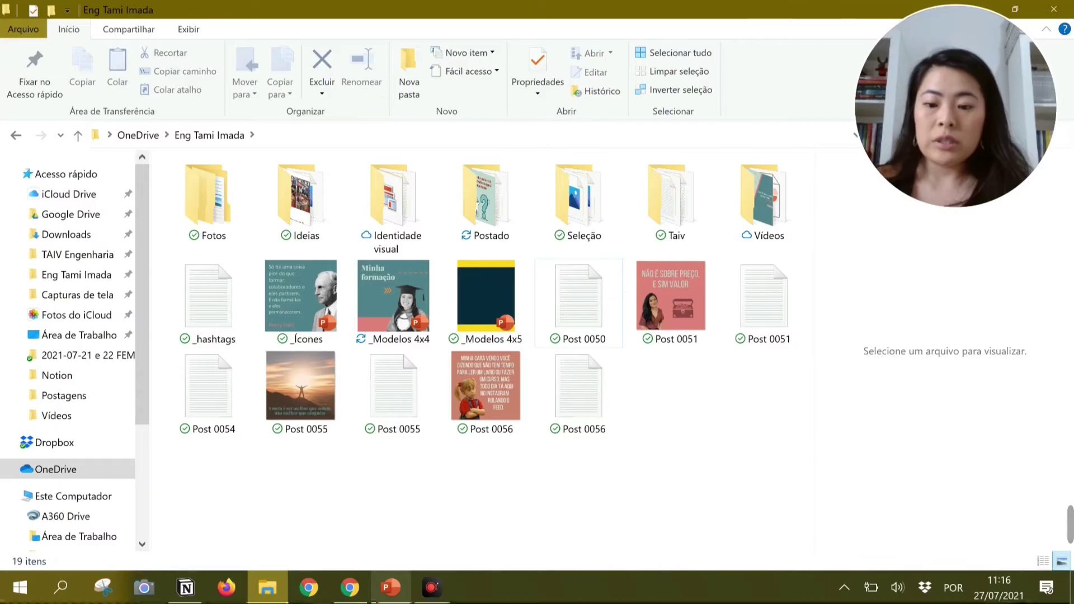
- Switch to the _Modelos 4x4 presentation in PowerPoint, duplicate slide 82 about workplace safety, and open the copy for editing
{"action": "left_click", "coordinate": [389, 597]}
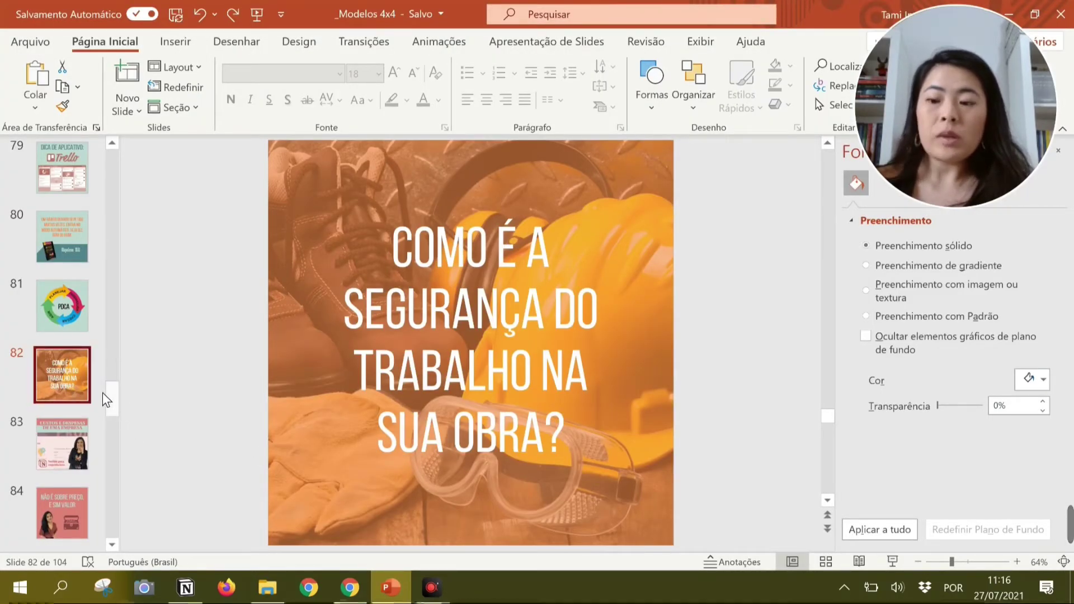
{"action": "right_click", "coordinate": [61, 369]}
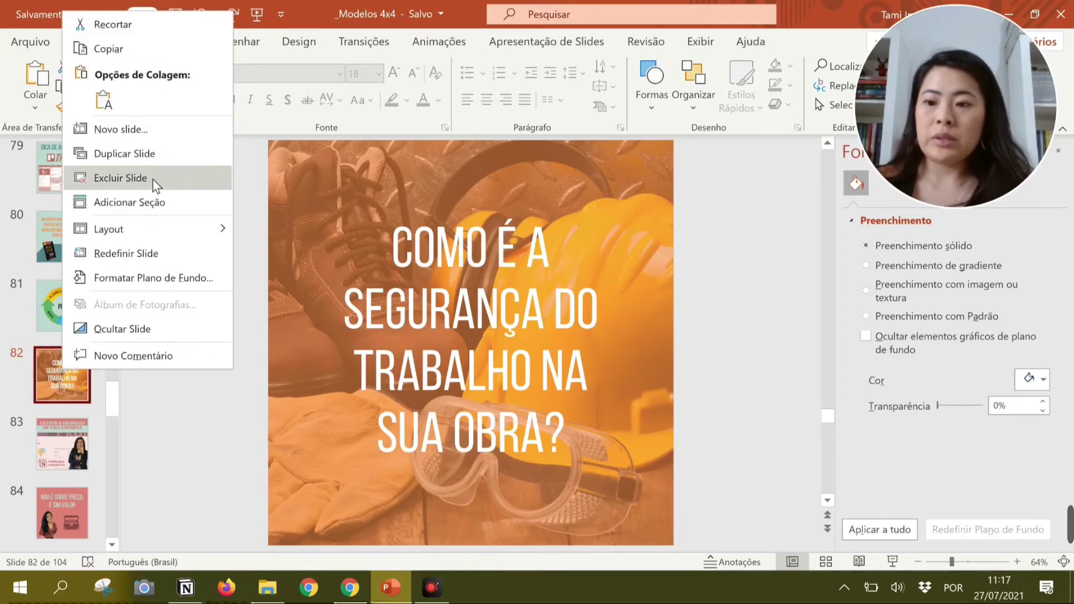
{"action": "left_click", "coordinate": [181, 152]}
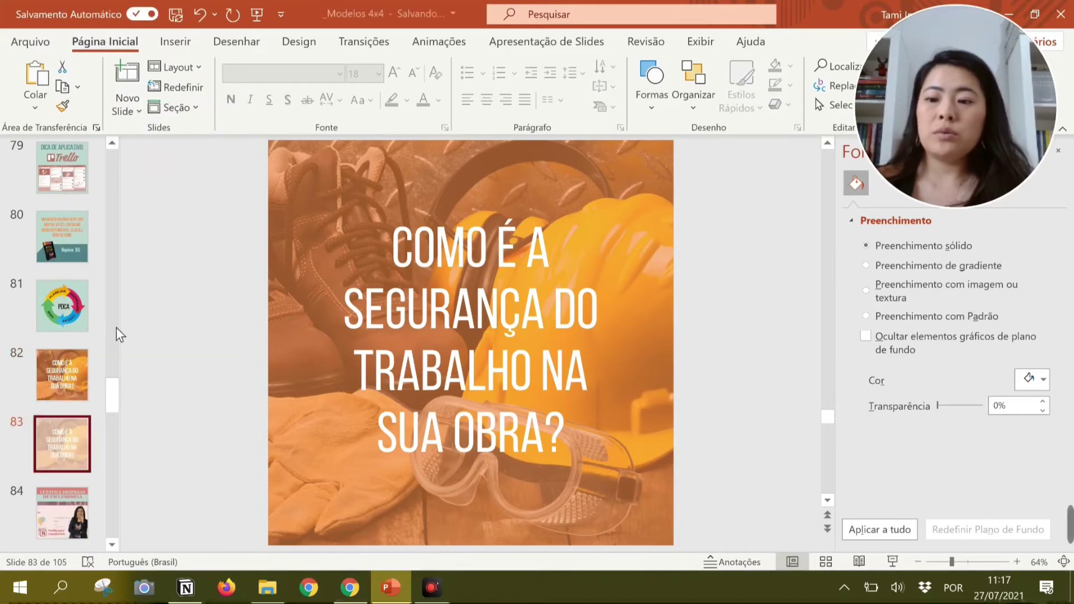
{"action": "mouse_move", "coordinate": [74, 439]}
{"action": "left_mouse_down"}
{"action": "mouse_move", "coordinate": [60, 564]}
{"action": "mouse_move", "coordinate": [110, 366]}
{"action": "mouse_move", "coordinate": [93, 501]}
{"action": "mouse_move", "coordinate": [76, 451]}
{"action": "left_mouse_up"}
{"action": "left_click", "coordinate": [348, 372]}
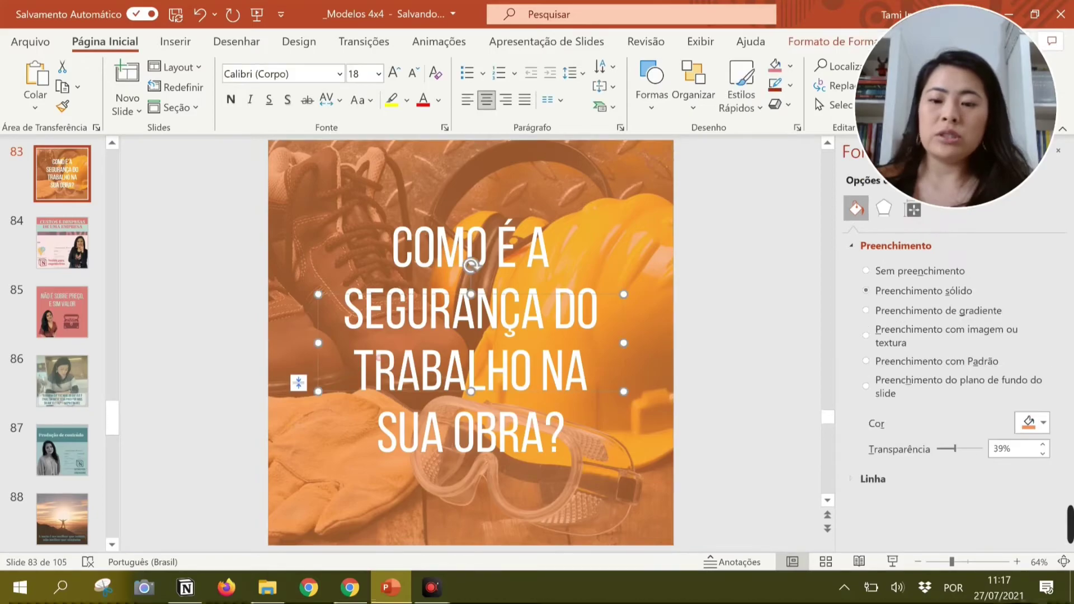
{"action": "left_click", "coordinate": [711, 306]}
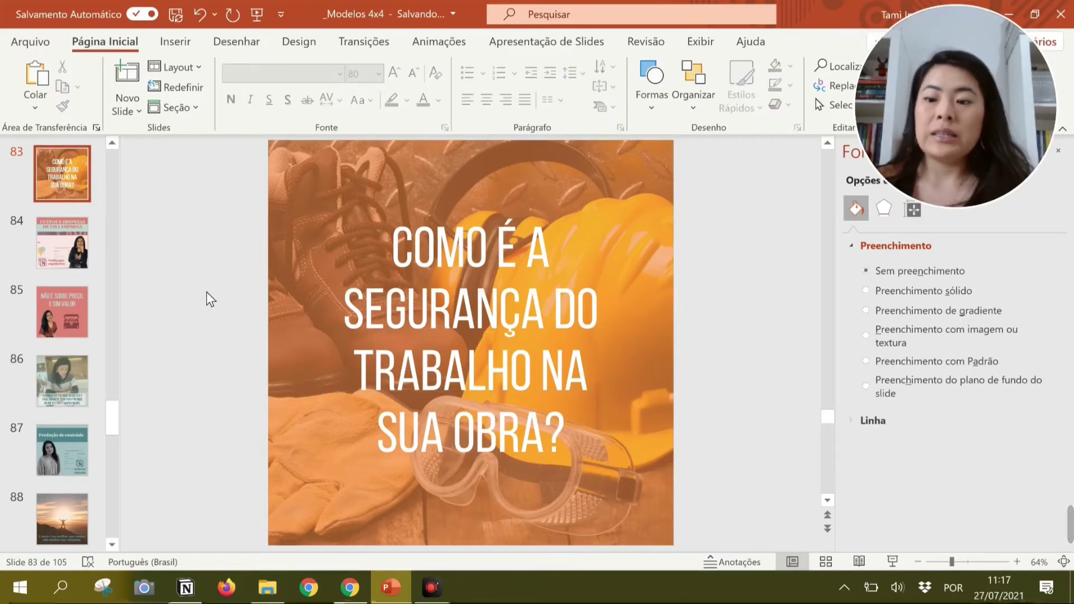